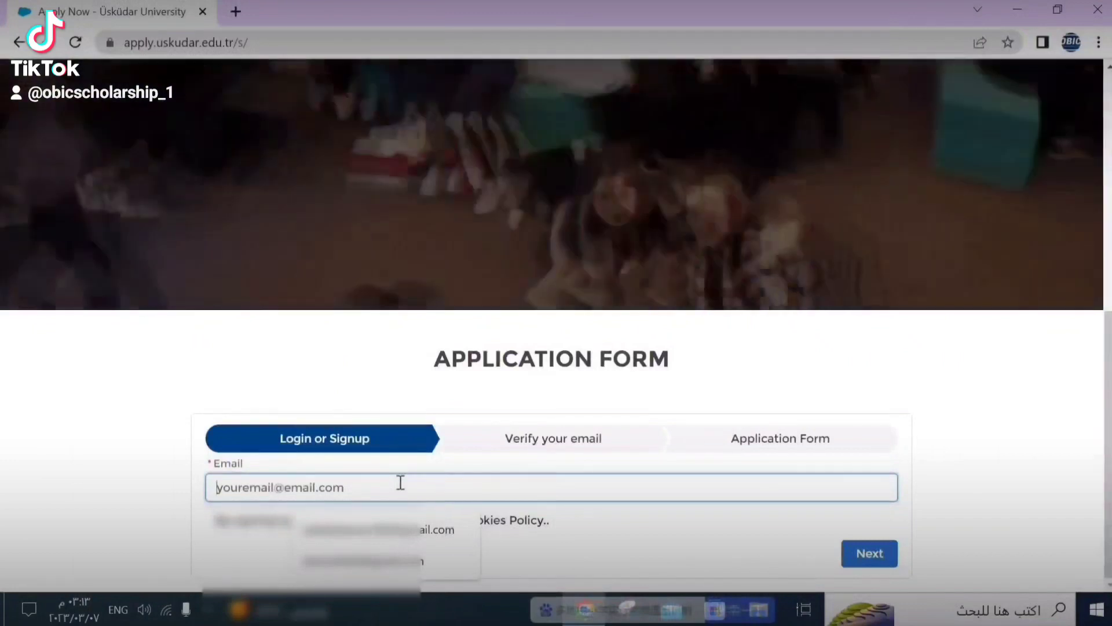
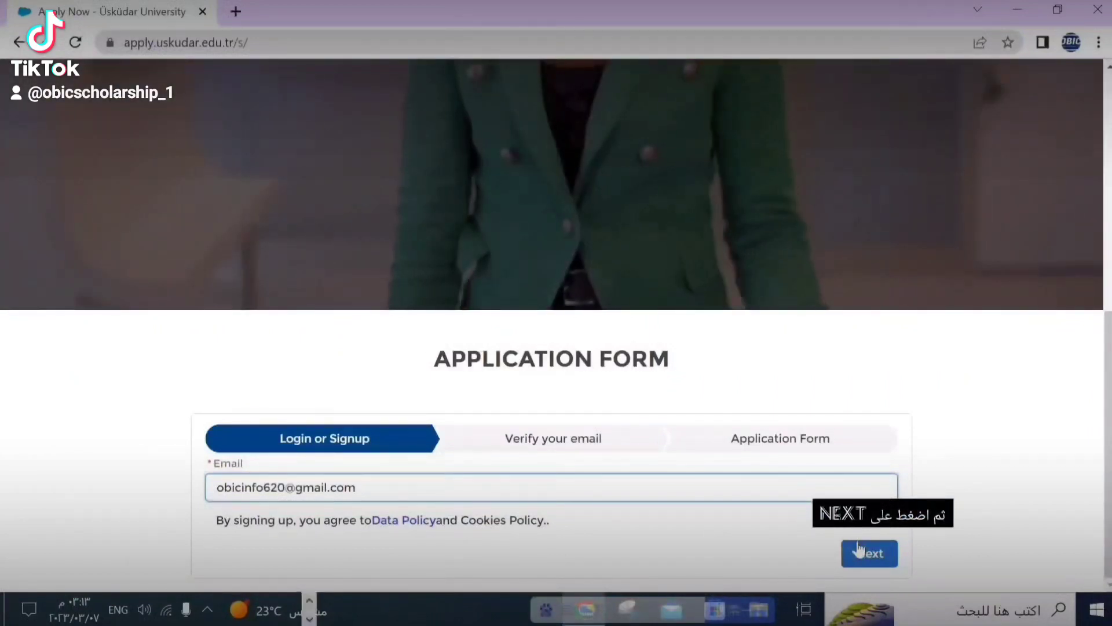
Request a verification code and confirm the e-mail with the code that was sent
{"action": "left_click", "coordinate": [859, 548]}
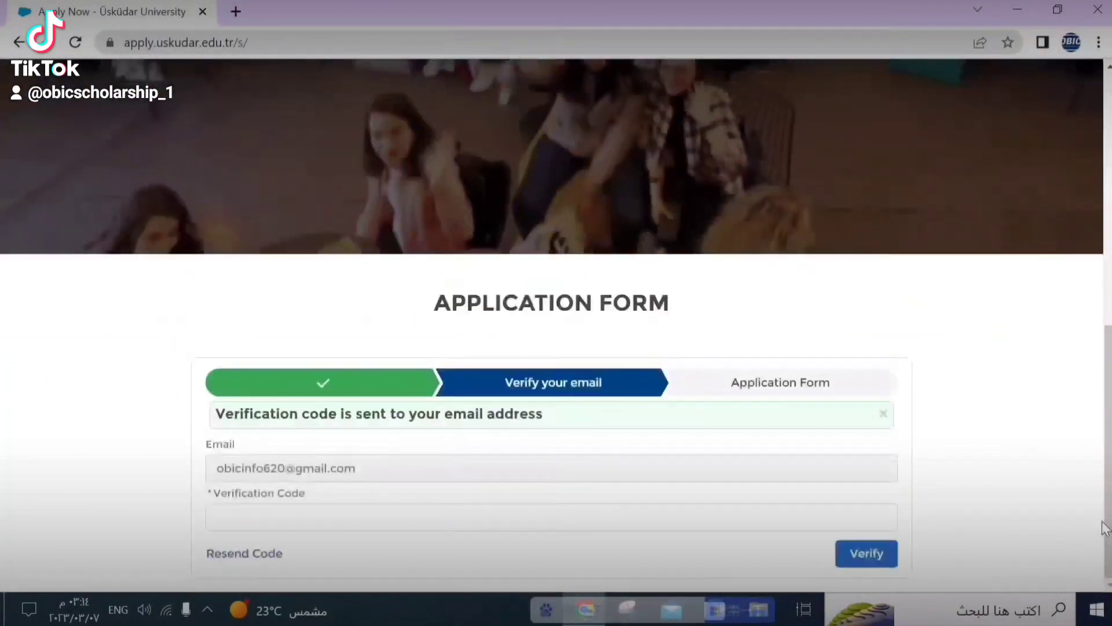
{"action": "left_click", "coordinate": [368, 513]}
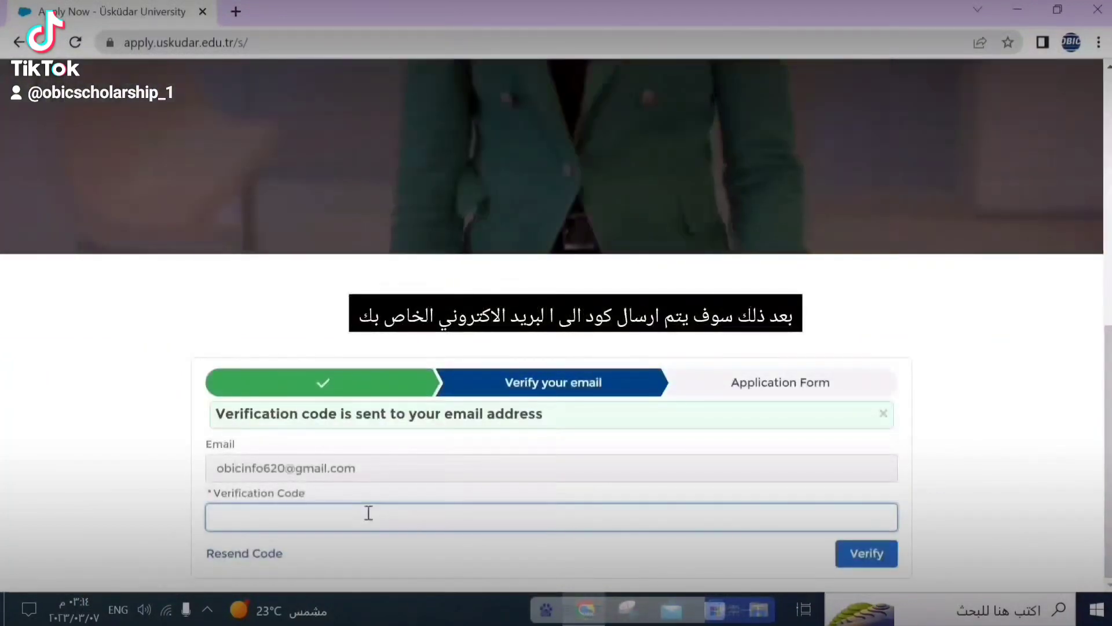
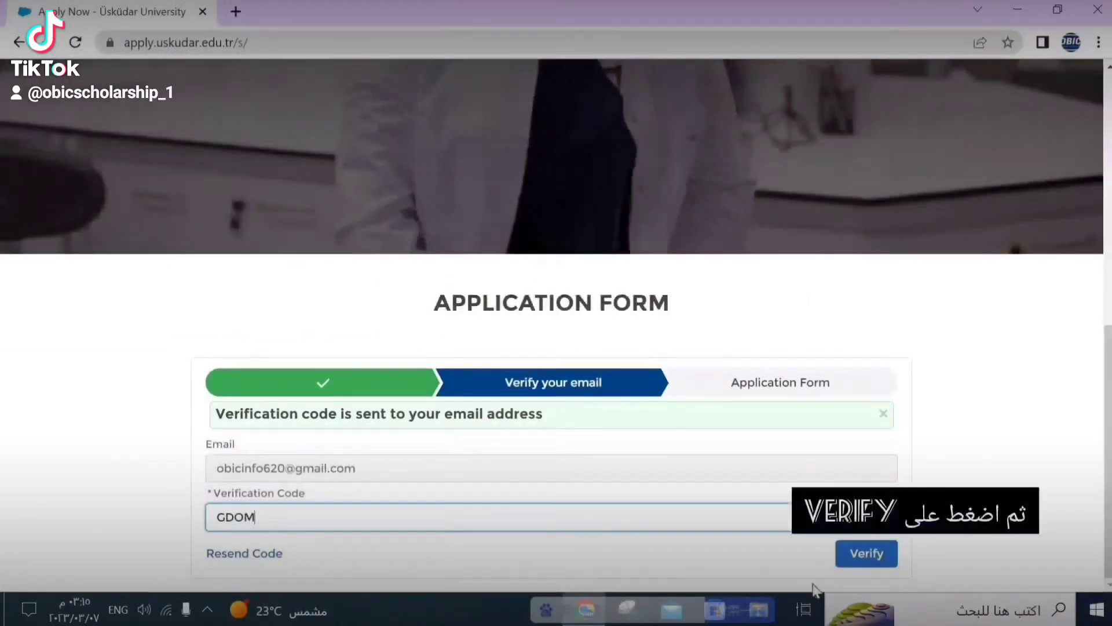
{"action": "left_click", "coordinate": [863, 553]}
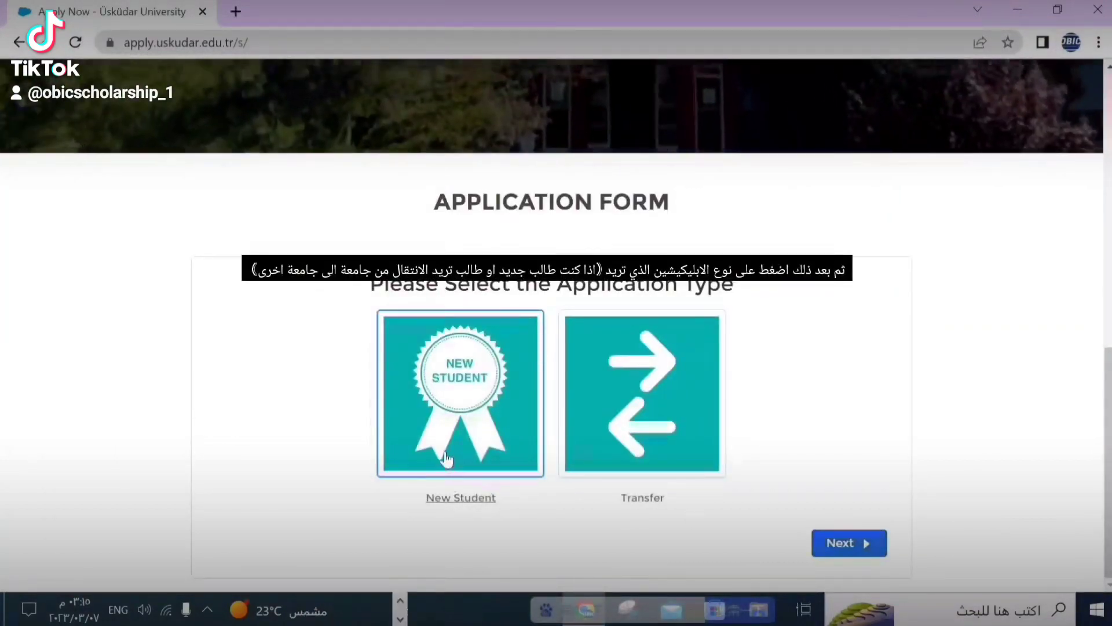
Apply as a New Student for the Bioengineering (English) program
{"action": "left_click", "coordinate": [446, 458]}
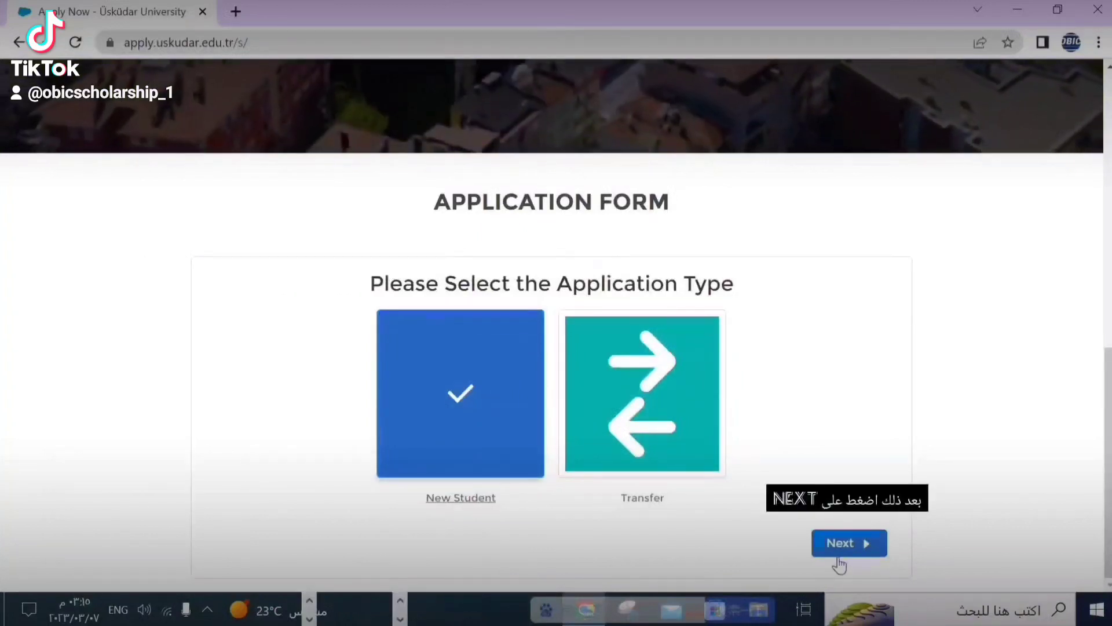
{"action": "left_click", "coordinate": [840, 544]}
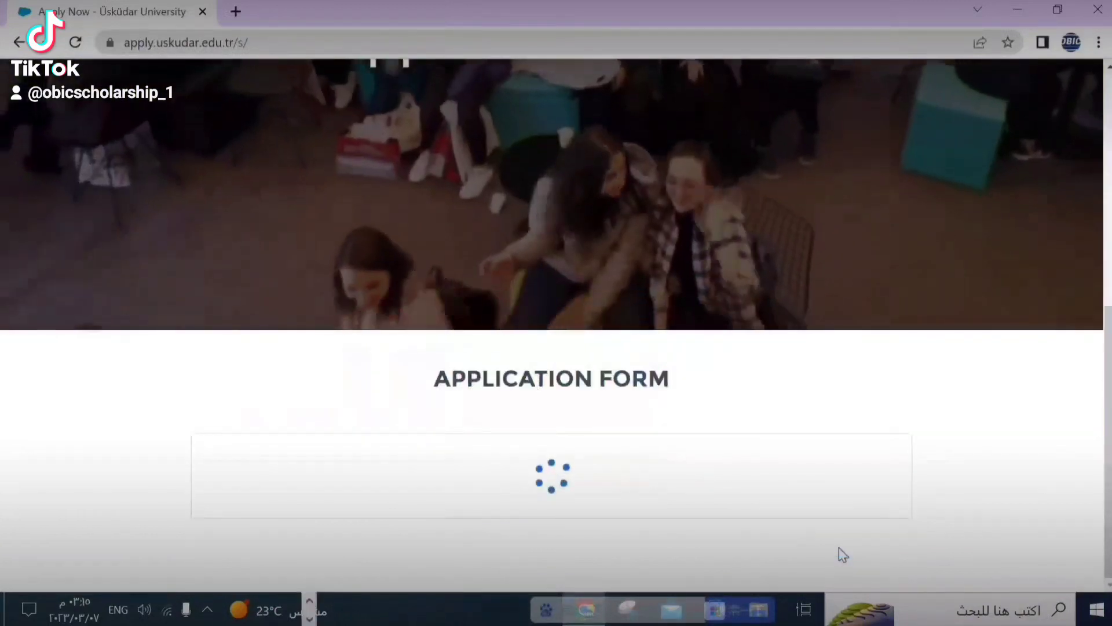
{"action": "scroll", "coordinate": [1014, 417], "scroll_direction": "down", "scroll_amount": 3}
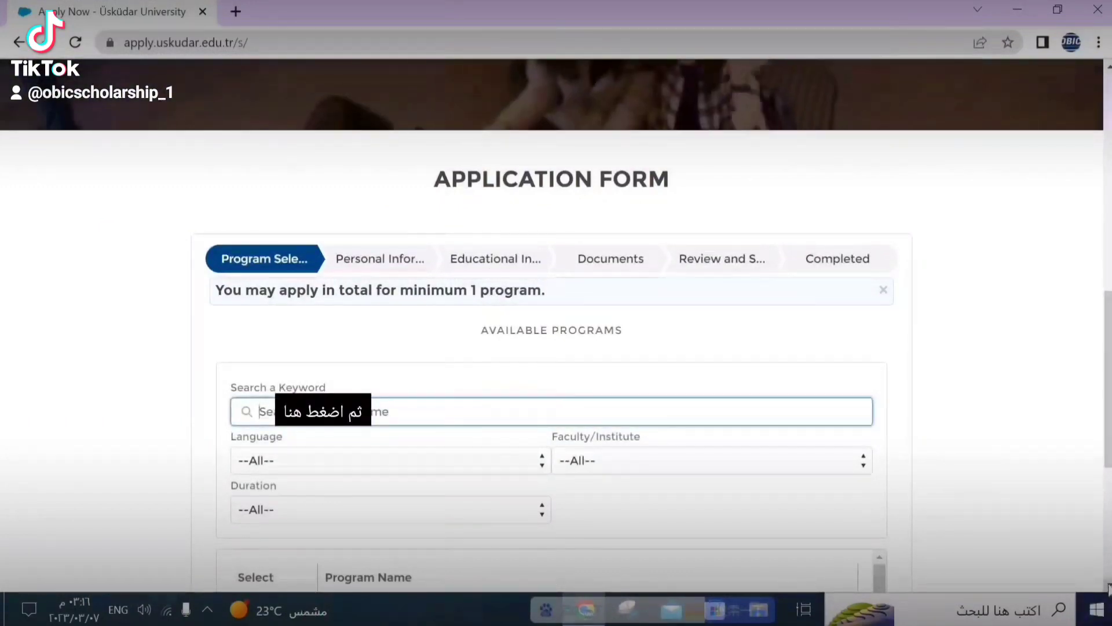
{"action": "scroll", "coordinate": [1108, 588], "scroll_direction": "down", "scroll_amount": 4}
{"action": "scroll", "coordinate": [1107, 588], "scroll_direction": "down", "scroll_amount": 2}
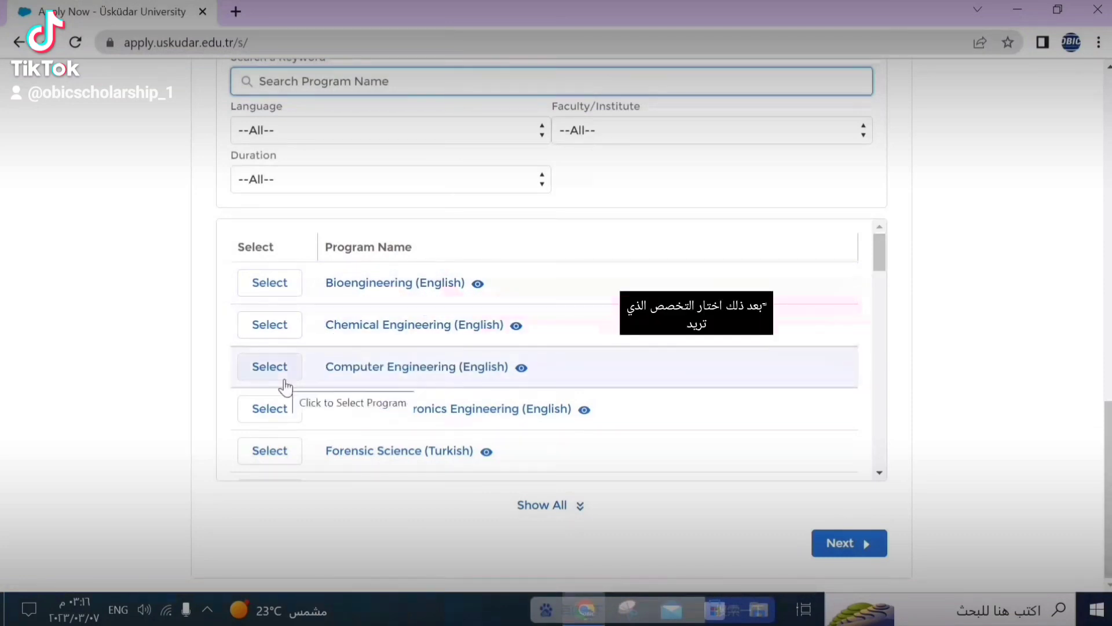
{"action": "left_click", "coordinate": [271, 288]}
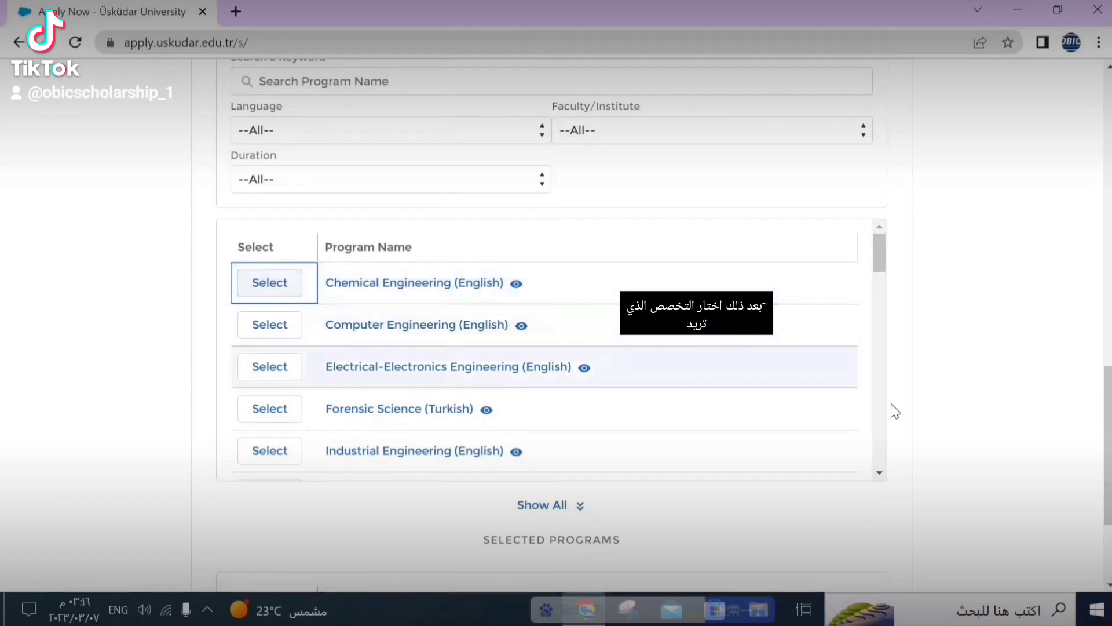
{"action": "scroll", "coordinate": [1108, 588], "scroll_direction": "down", "scroll_amount": 3}
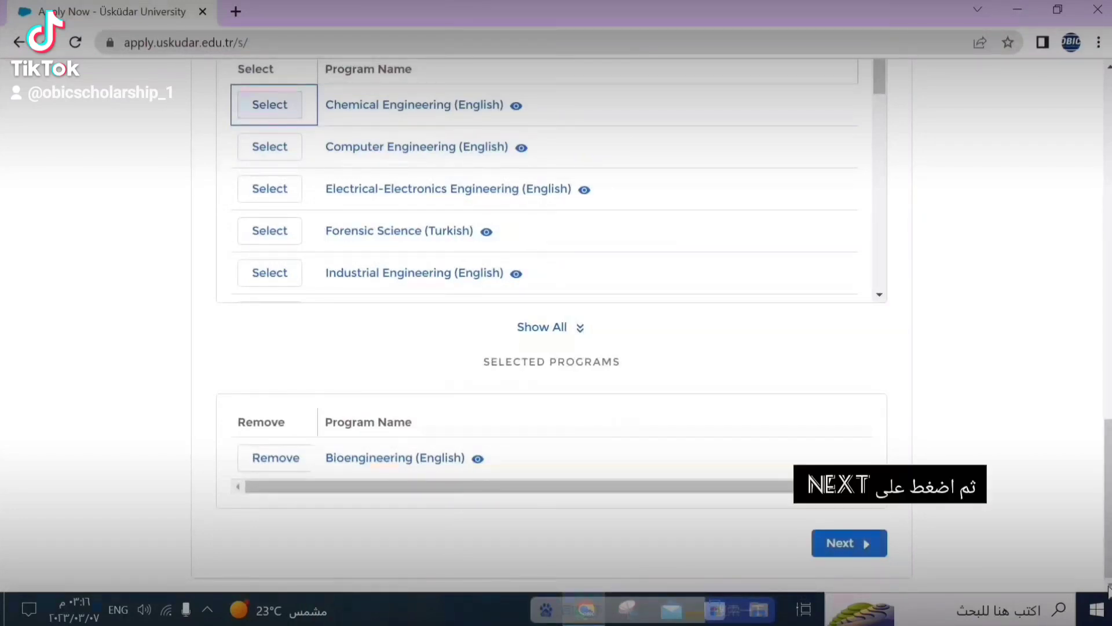
{"action": "left_click", "coordinate": [851, 544]}
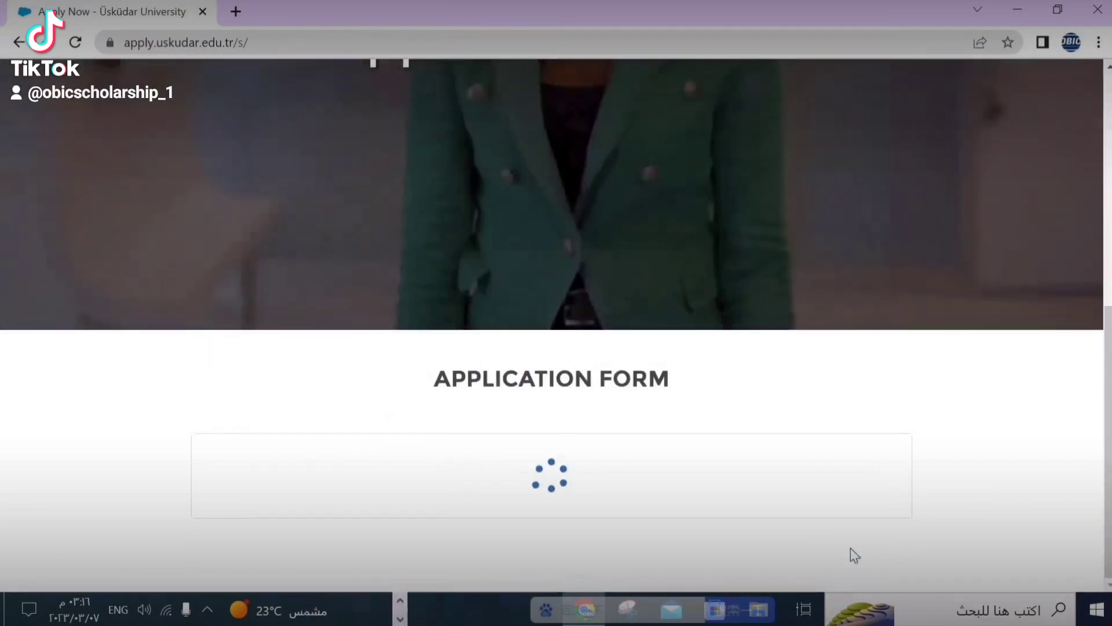
Enter the applicant's first name, gender Female, birth date 10 Apr 2014, and No to Turkish citizenship
{"action": "scroll", "coordinate": [950, 499], "scroll_direction": "down", "scroll_amount": 3}
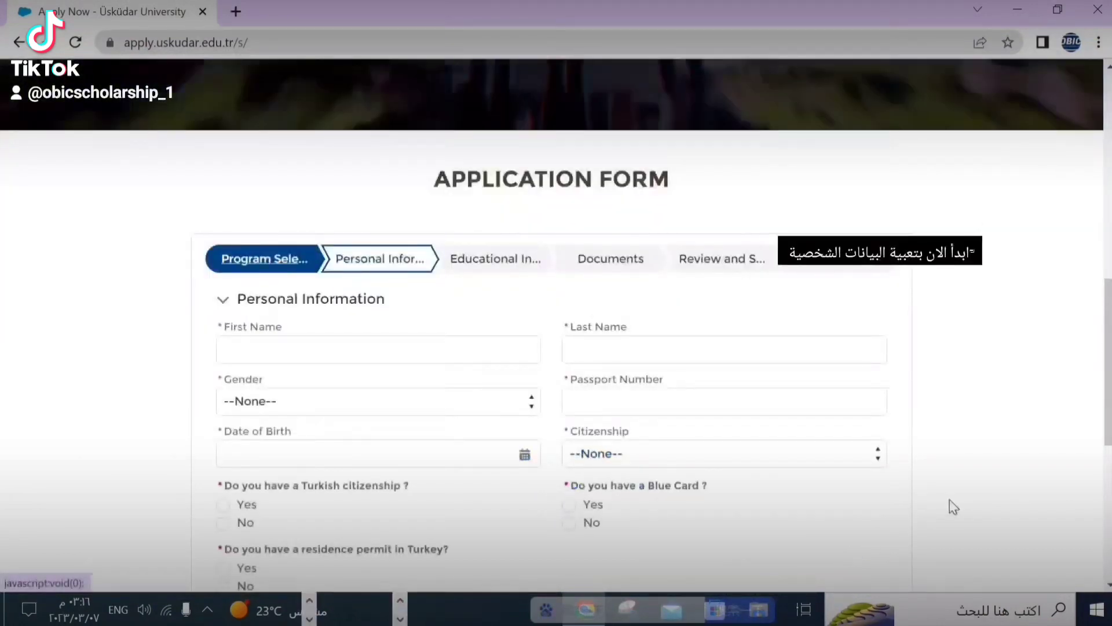
{"action": "left_click", "coordinate": [310, 348]}
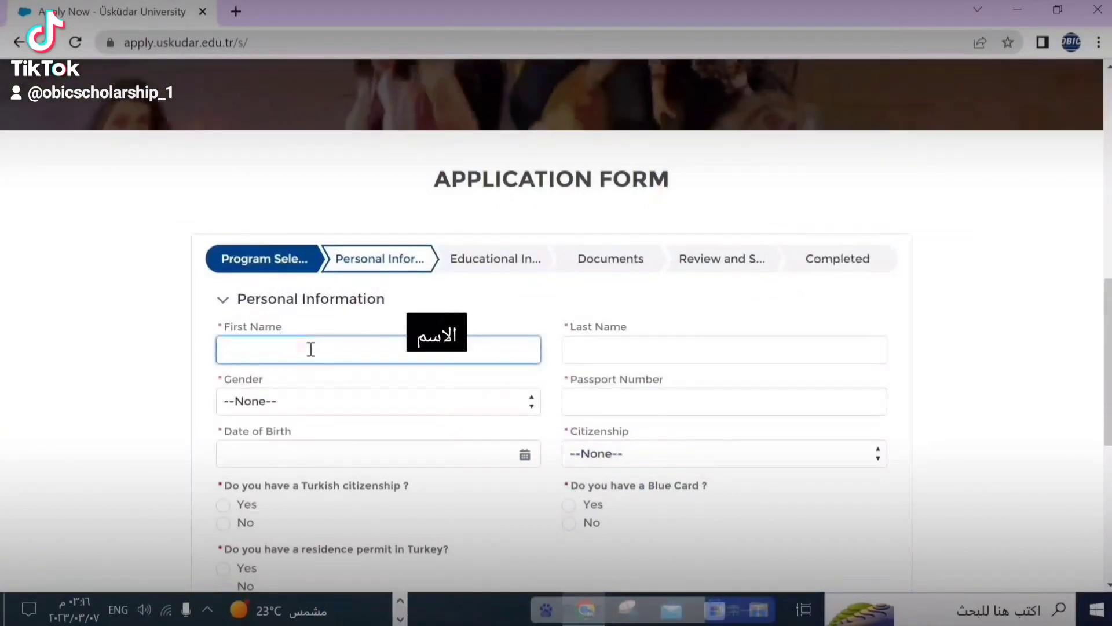
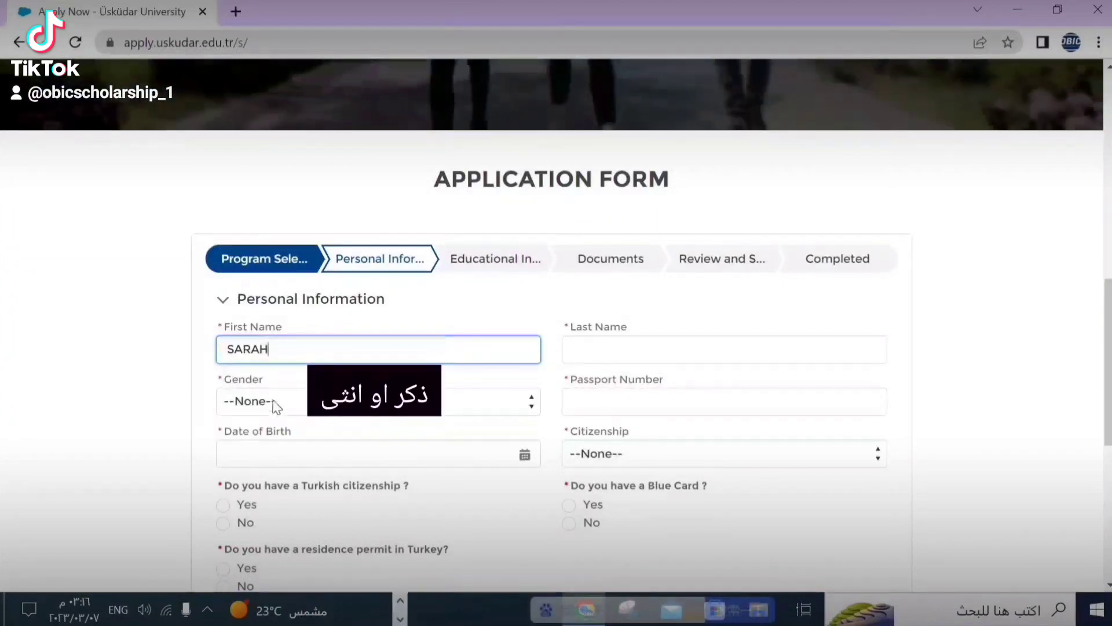
{"action": "left_click", "coordinate": [274, 402]}
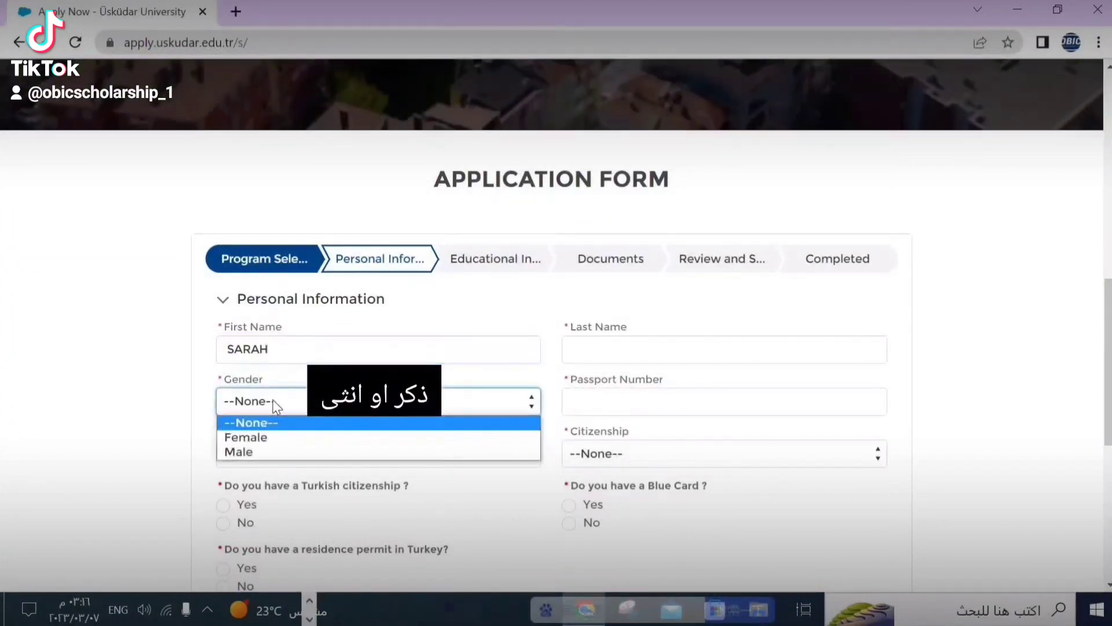
{"action": "left_click", "coordinate": [264, 438]}
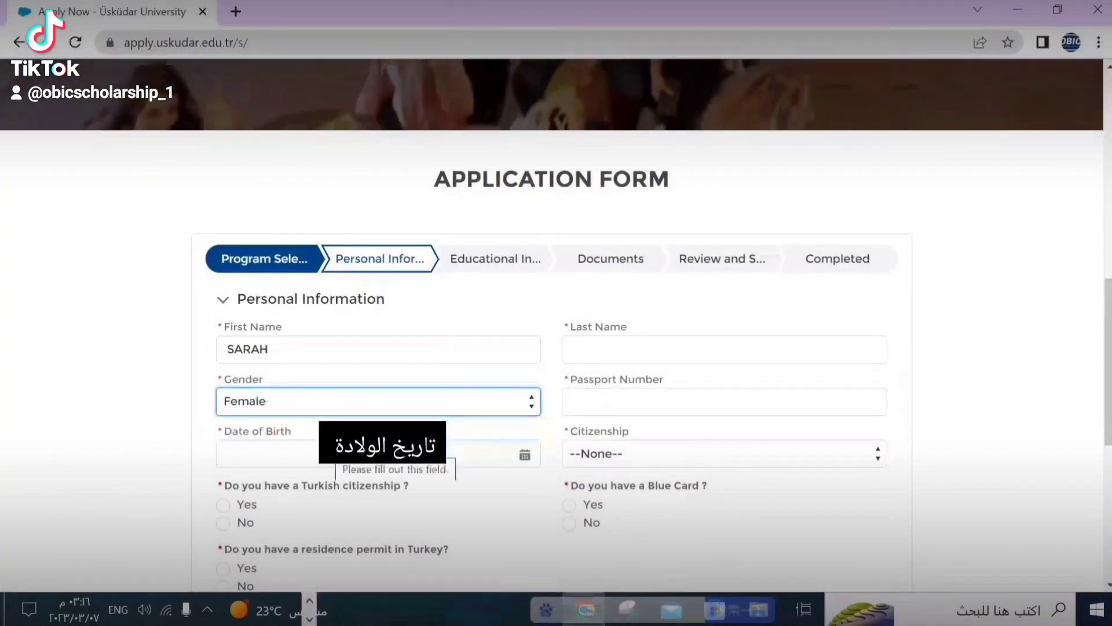
{"action": "left_click", "coordinate": [272, 454]}
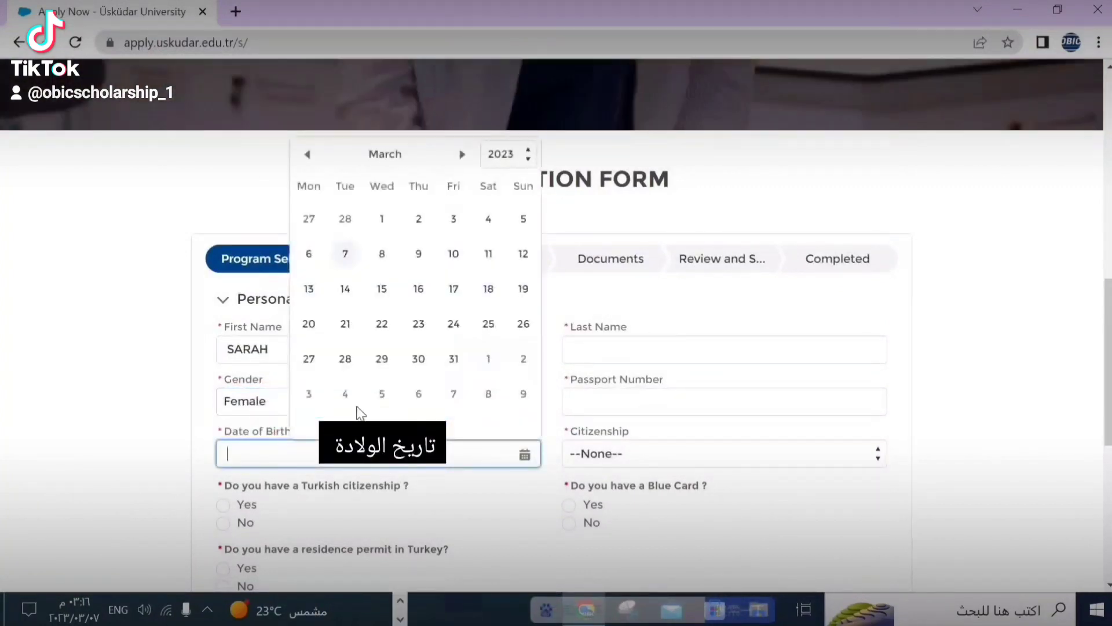
{"action": "left_click", "coordinate": [346, 395]}
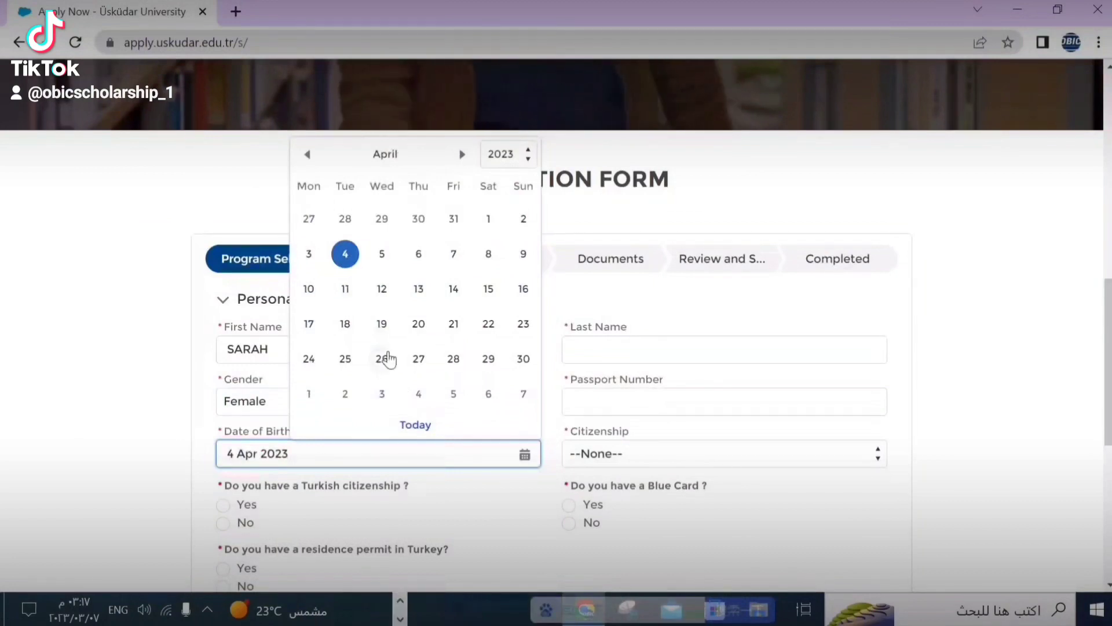
{"action": "left_click", "coordinate": [527, 161]}
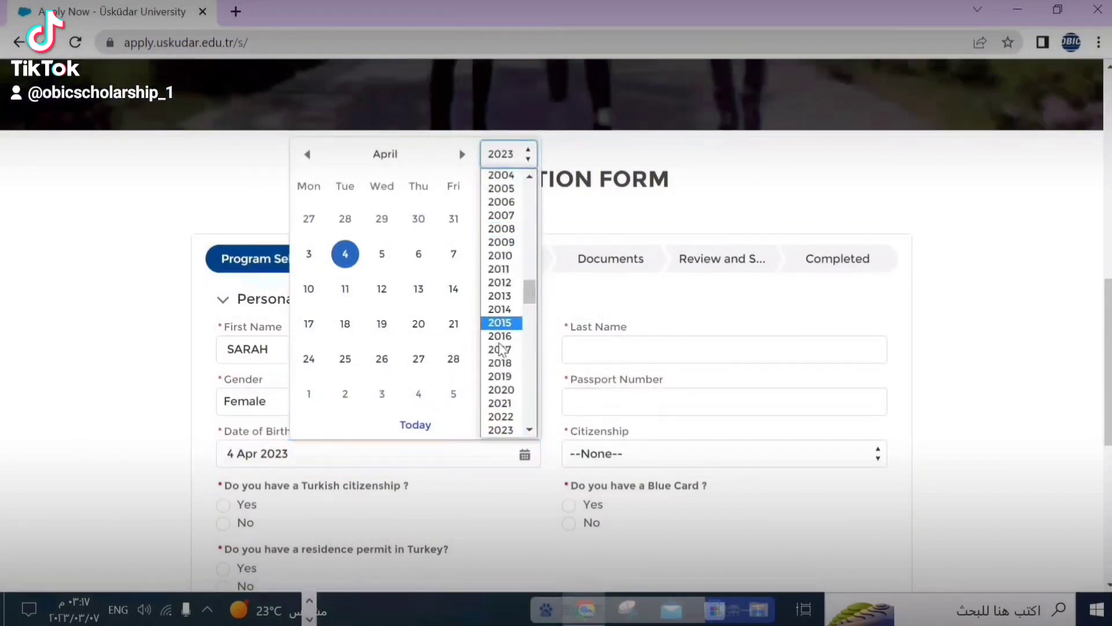
{"action": "left_click", "coordinate": [502, 310]}
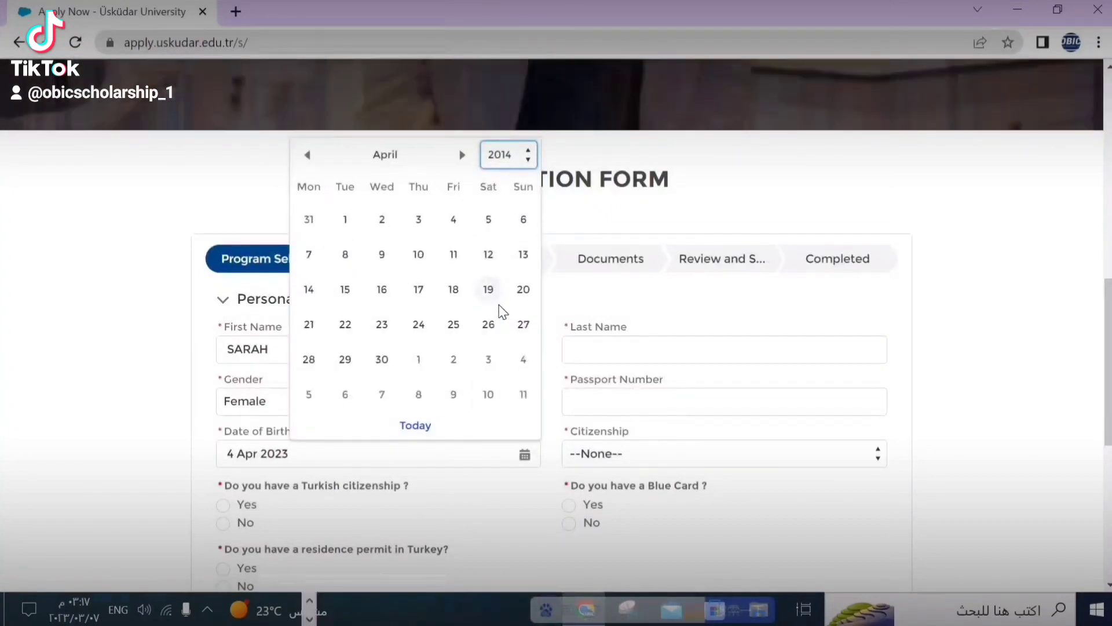
{"action": "left_click", "coordinate": [418, 255]}
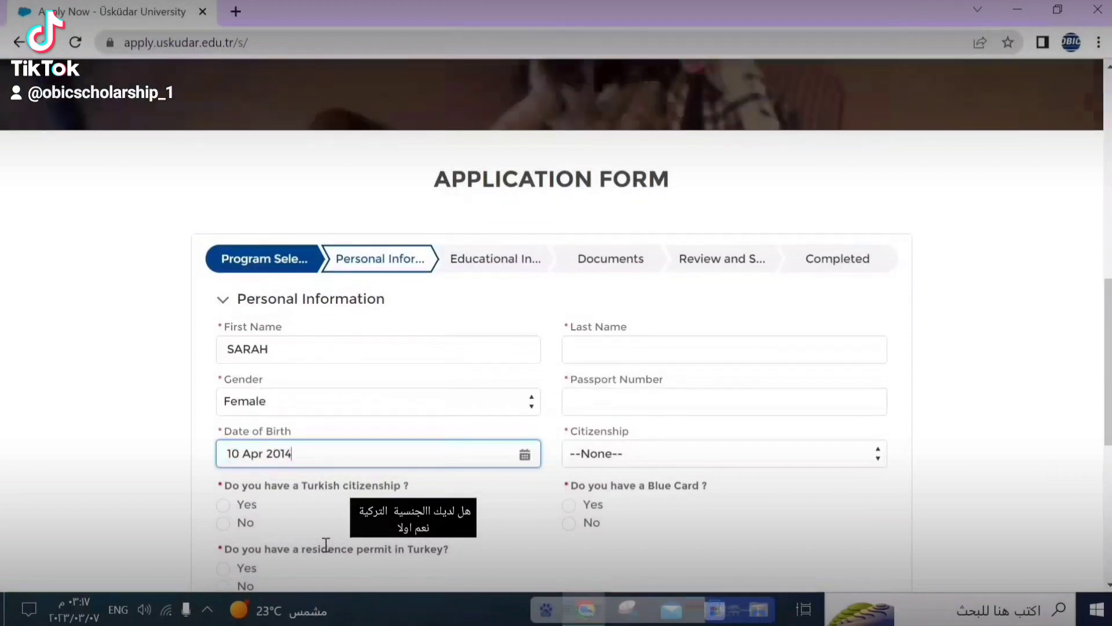
{"action": "left_click", "coordinate": [223, 524]}
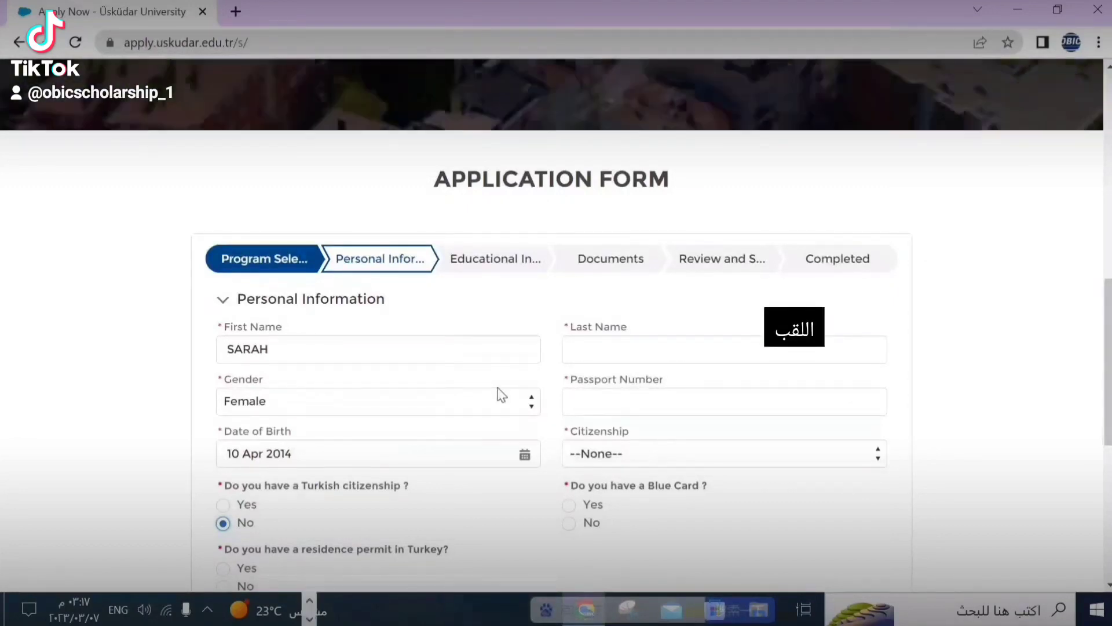
Add the last name and passport number, set citizenship to Armenia, and answer Yes to Blue Card
{"action": "left_click", "coordinate": [597, 353]}
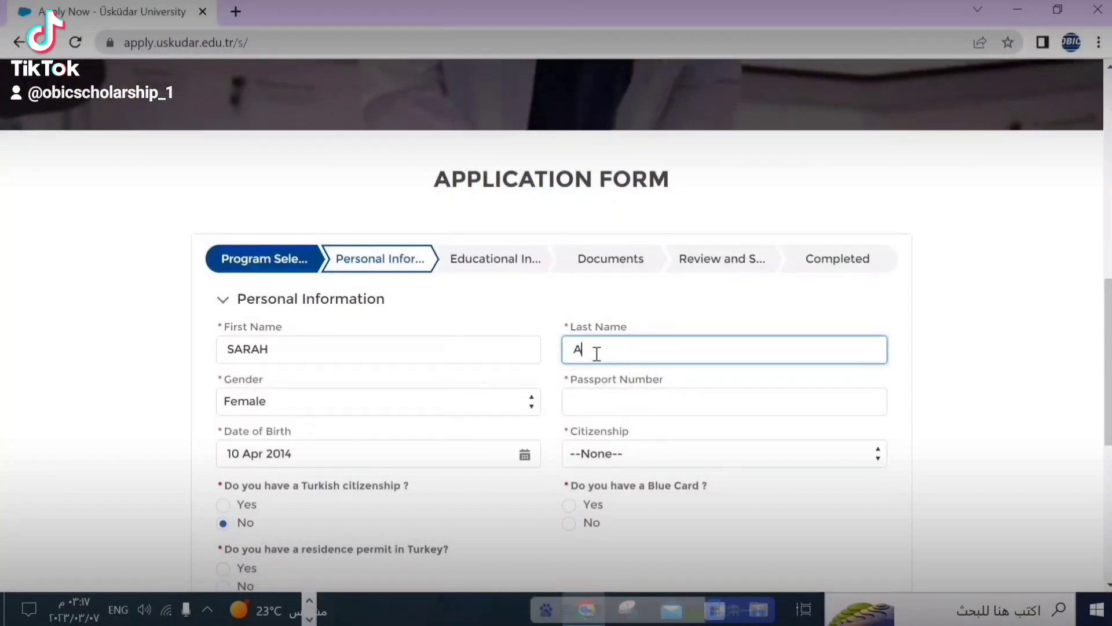
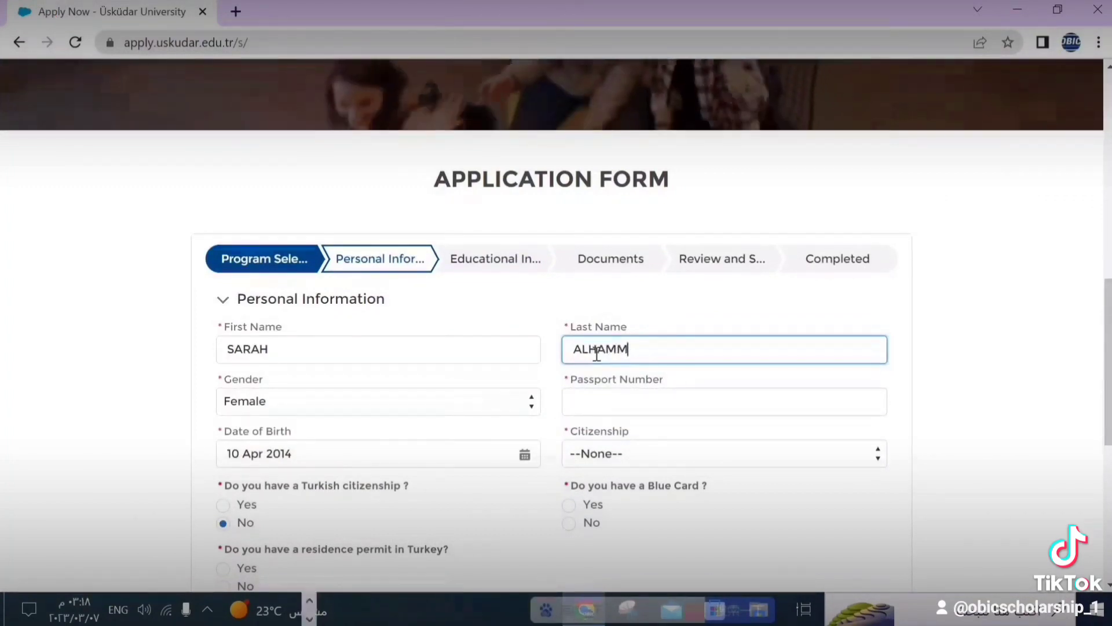
{"action": "left_click", "coordinate": [615, 405]}
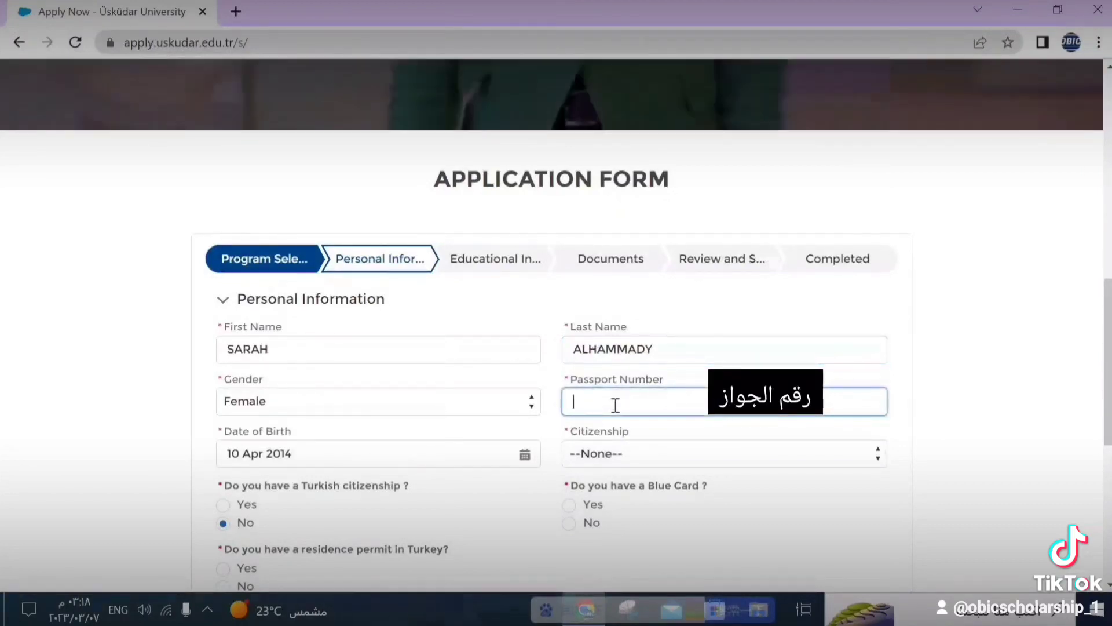
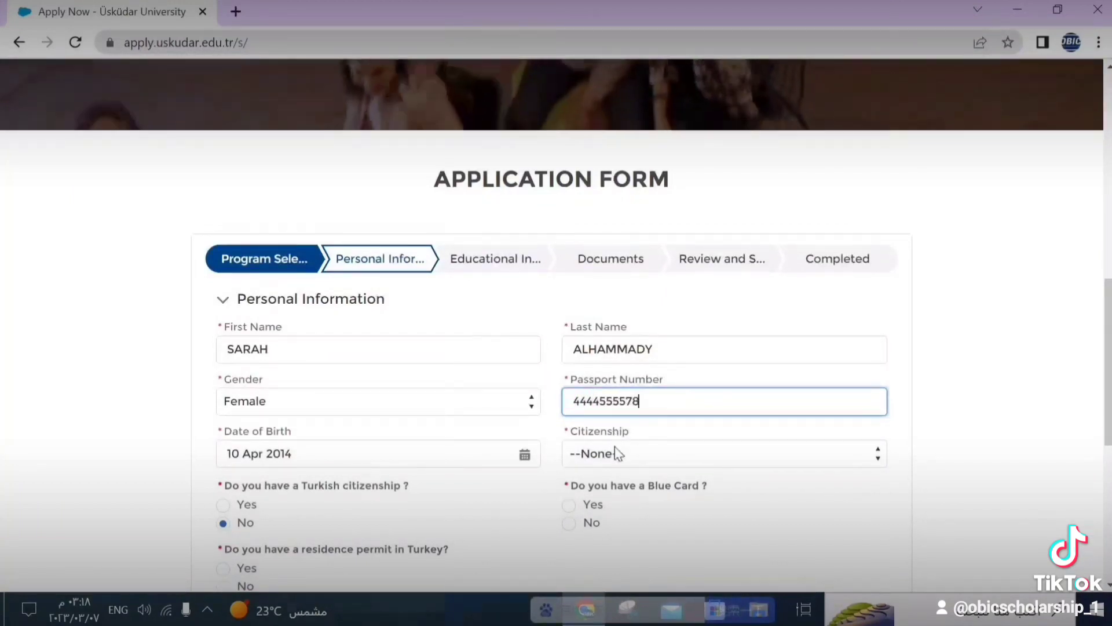
{"action": "left_click", "coordinate": [618, 454]}
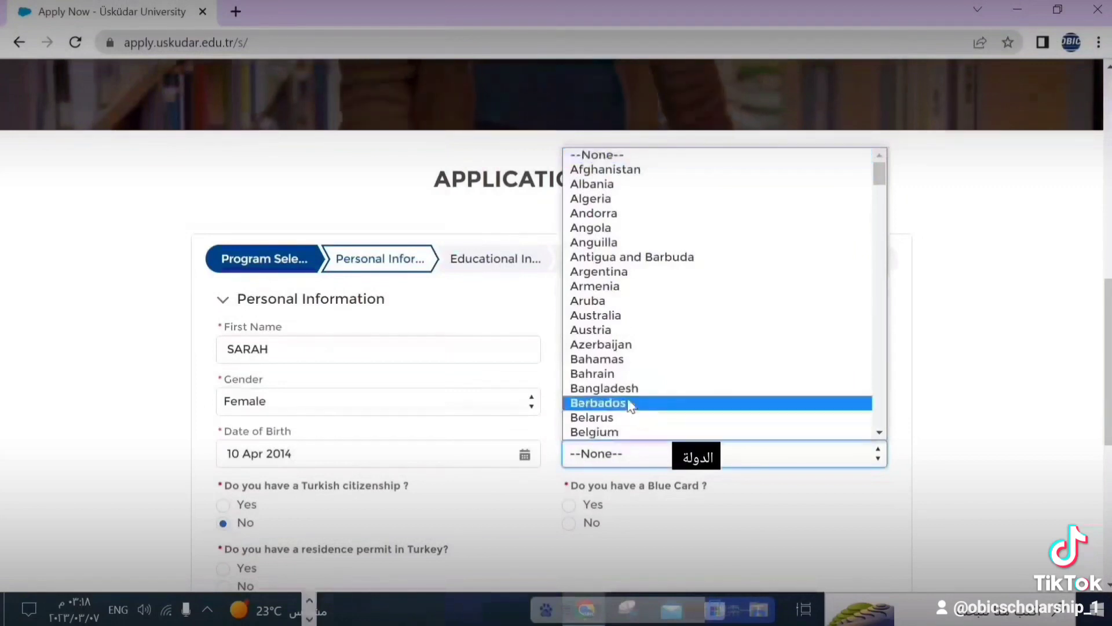
{"action": "left_click", "coordinate": [593, 288]}
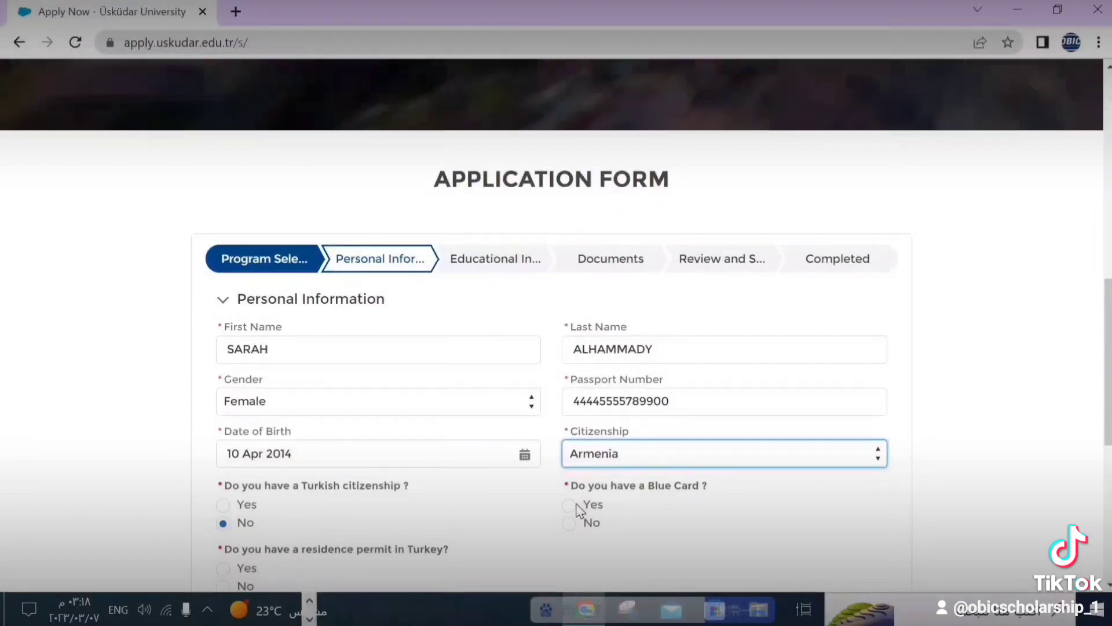
{"action": "left_click", "coordinate": [577, 510]}
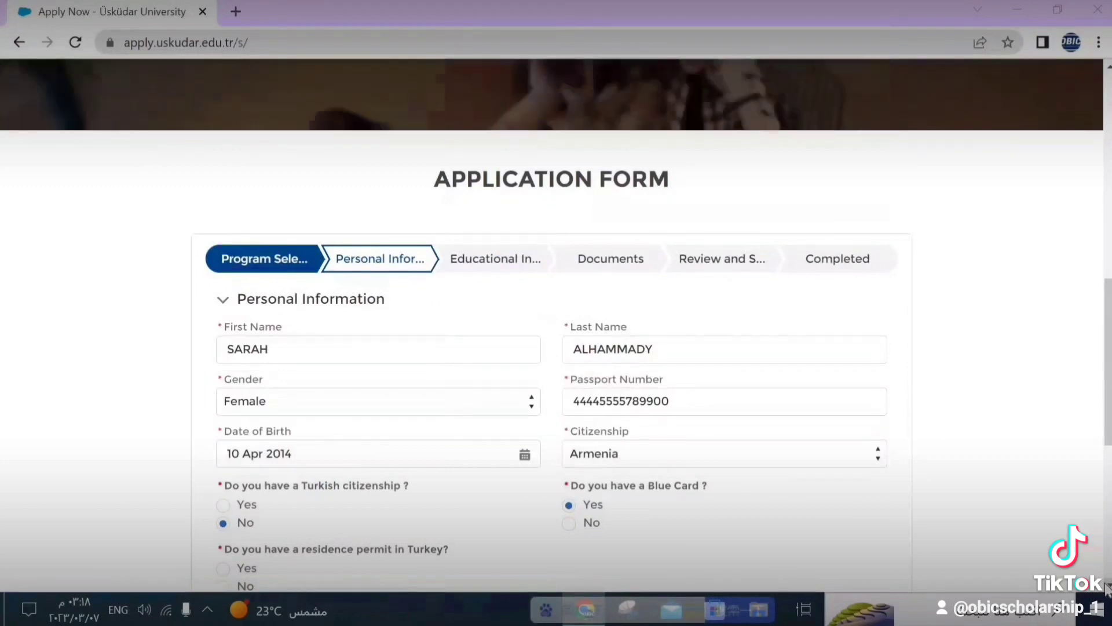
Answer Yes to a Turkish residence permit and enter a mobile number with Afghanistan (+93) code
{"action": "scroll", "coordinate": [1108, 588], "scroll_direction": "down", "scroll_amount": 4}
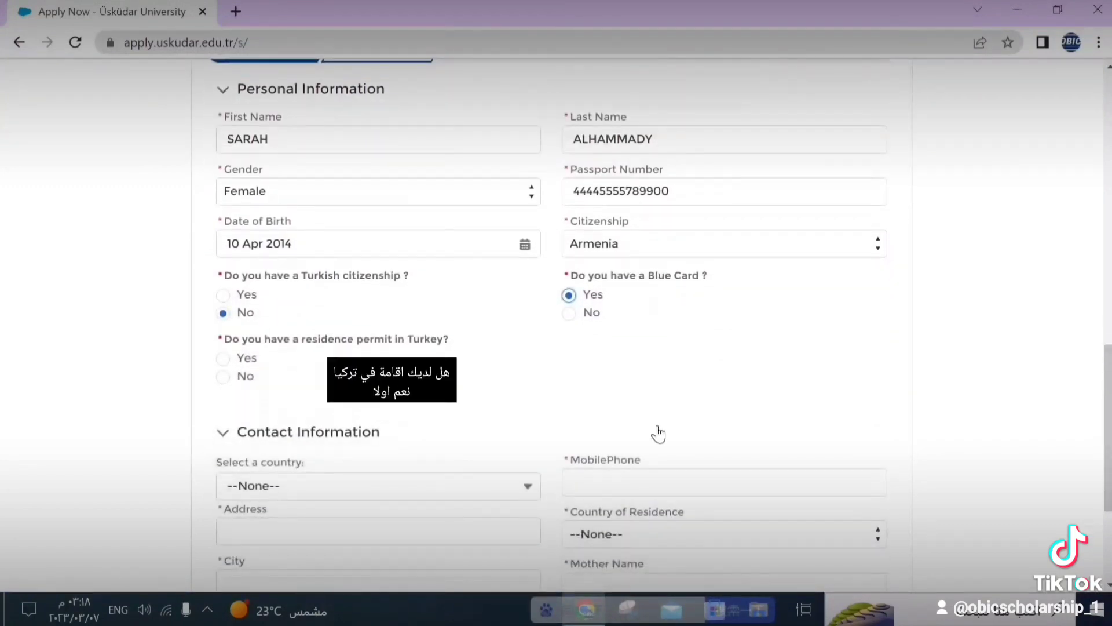
{"action": "left_click", "coordinate": [224, 358]}
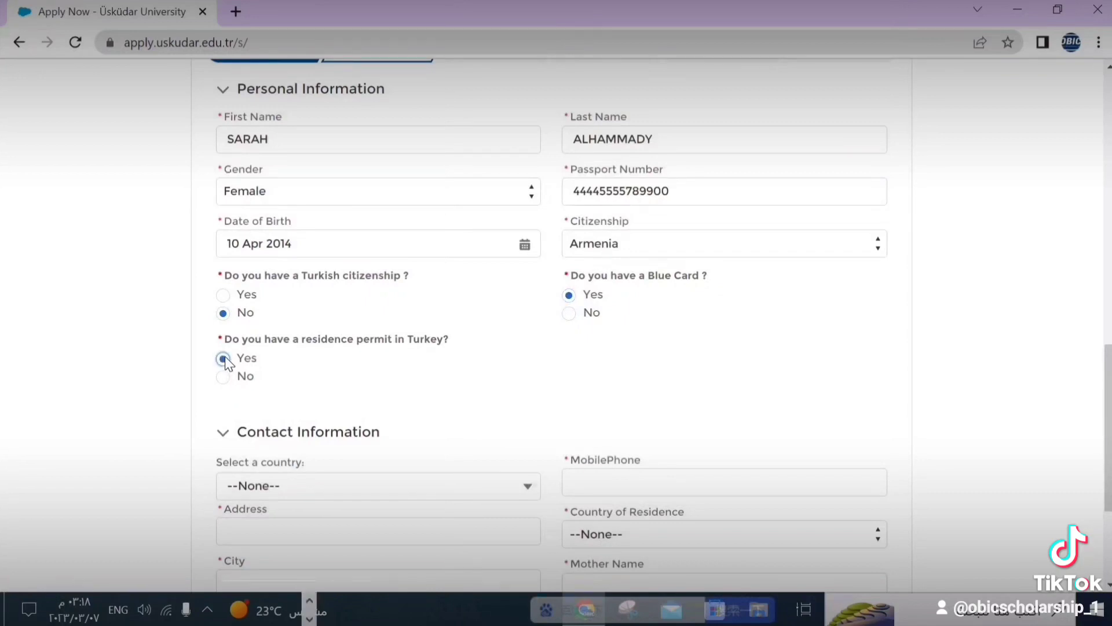
{"action": "left_click", "coordinate": [279, 498]}
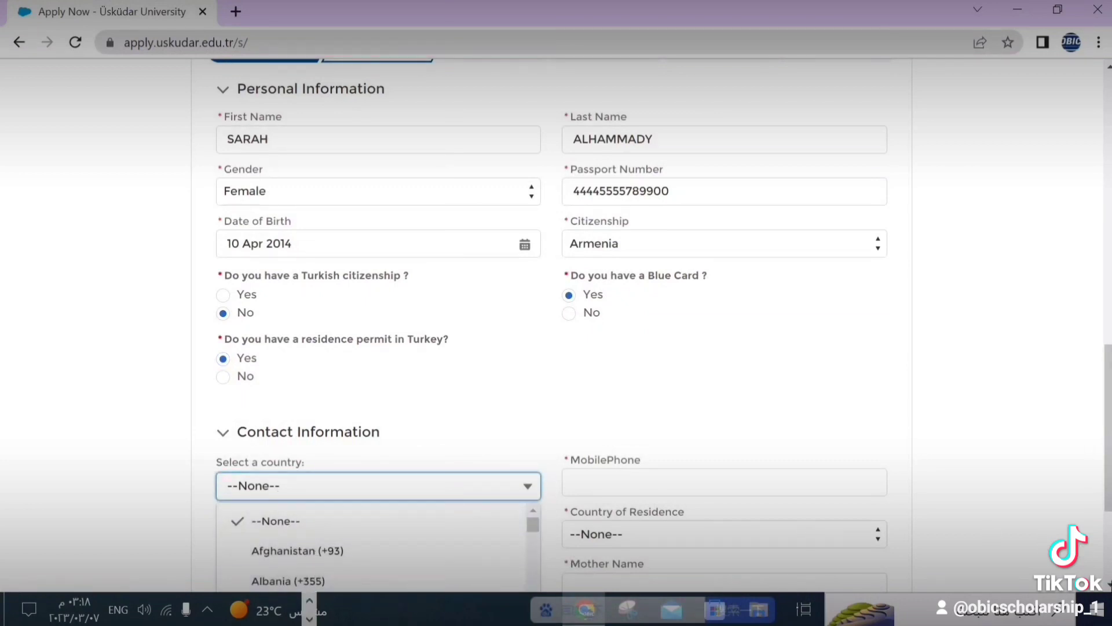
{"action": "scroll", "coordinate": [843, 568], "scroll_direction": "down", "scroll_amount": 3}
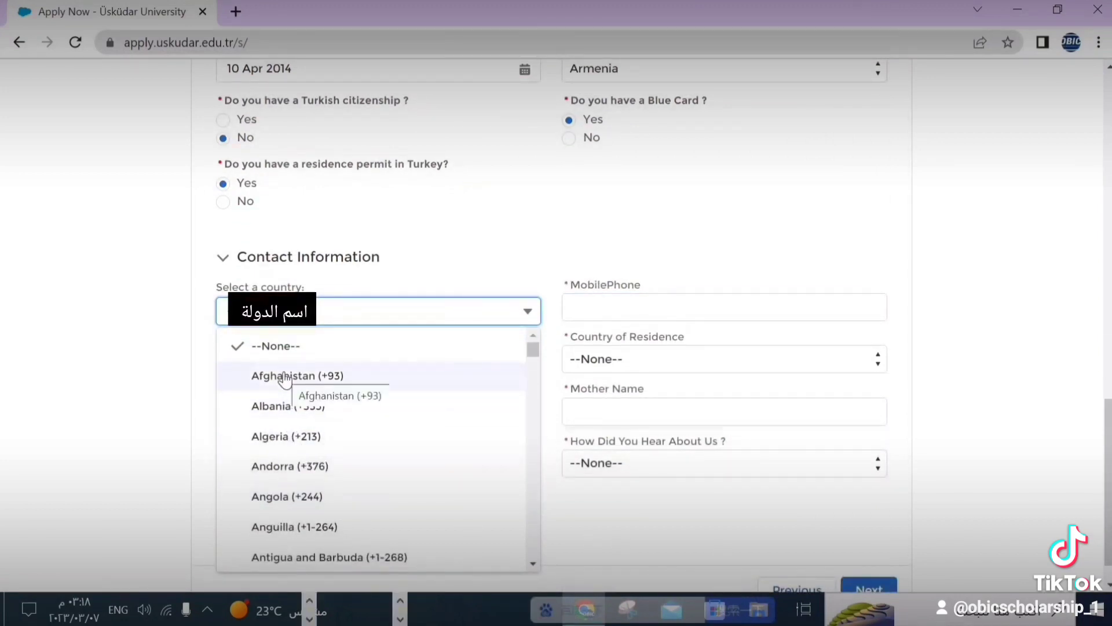
{"action": "left_click", "coordinate": [287, 379]}
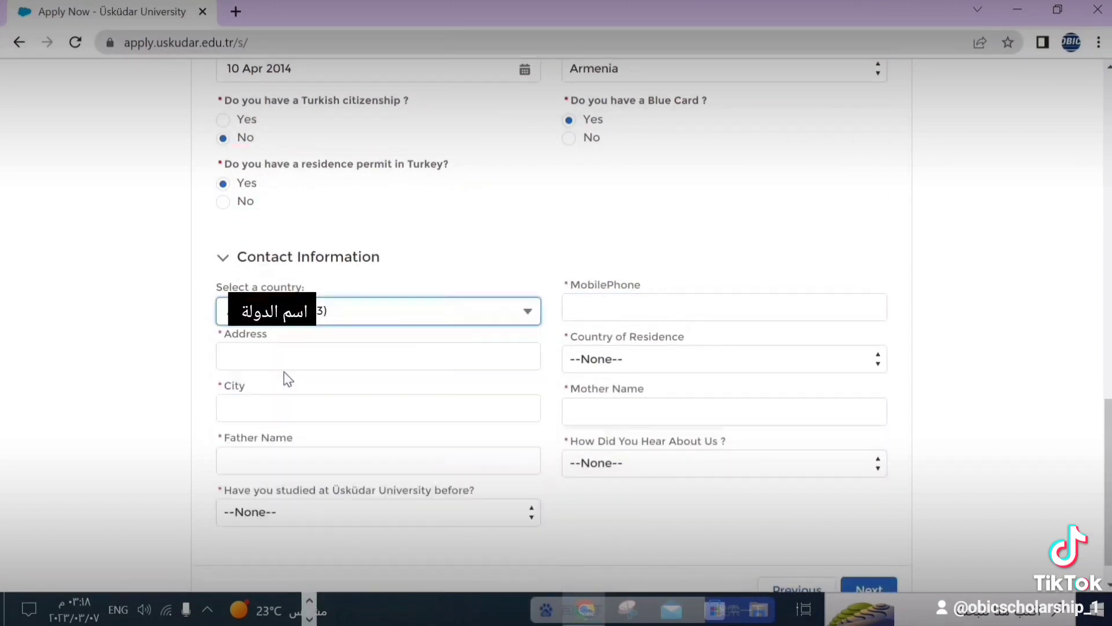
{"action": "left_click", "coordinate": [599, 311]}
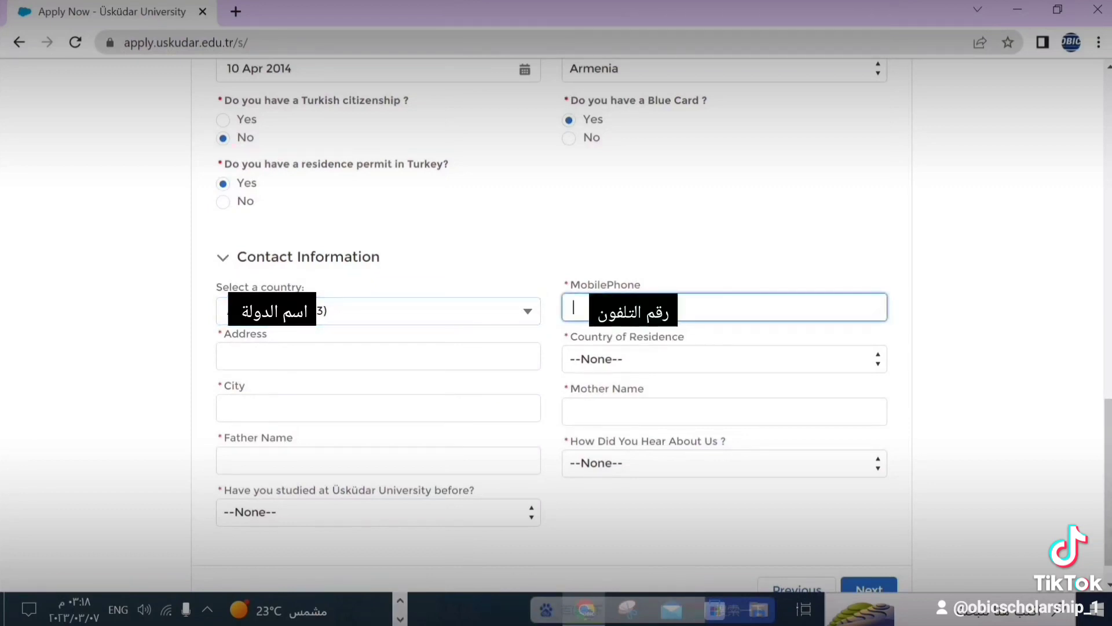
{"action": "type", "text": "78"}
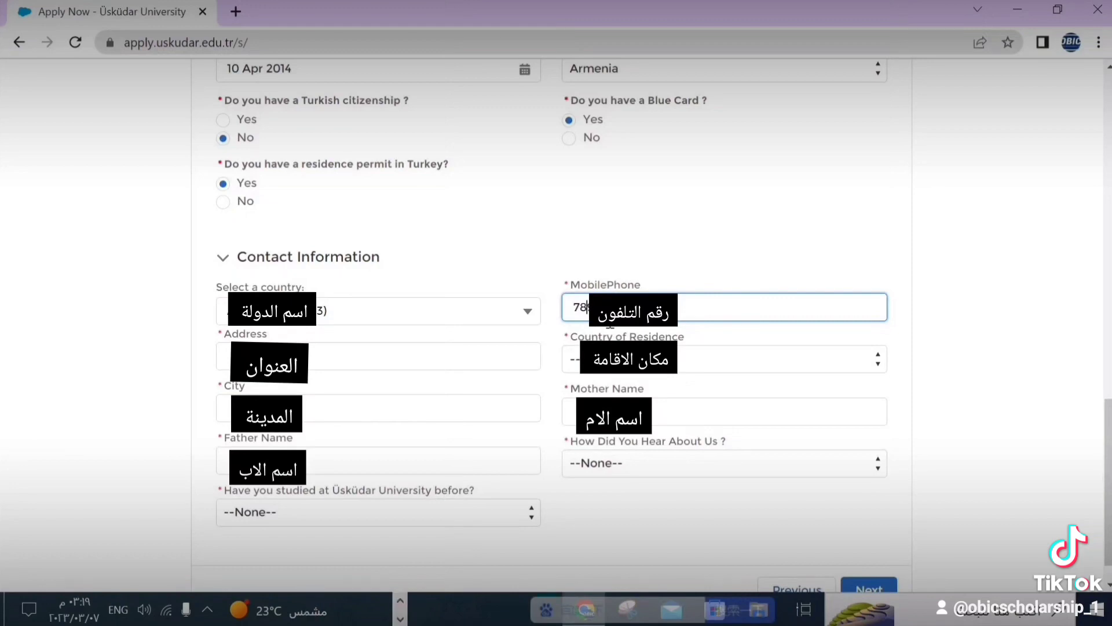
{"action": "left_click", "coordinate": [393, 362]}
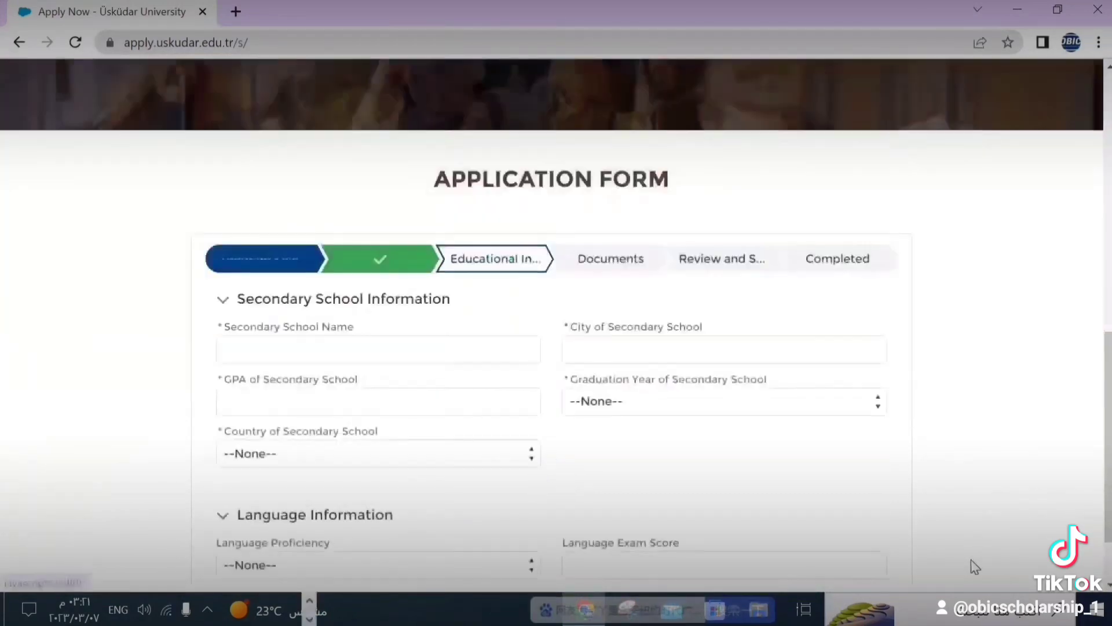
Enter the secondary school's name, GPA and city, and pick its graduation year and country
{"action": "left_click", "coordinate": [348, 349]}
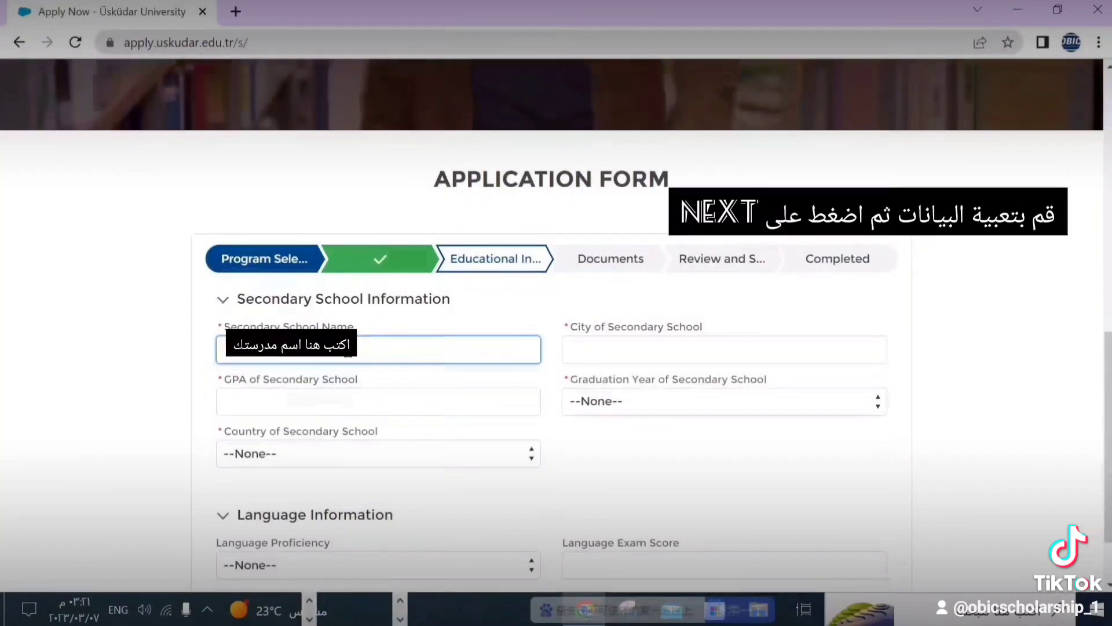
{"action": "left_click", "coordinate": [297, 406]}
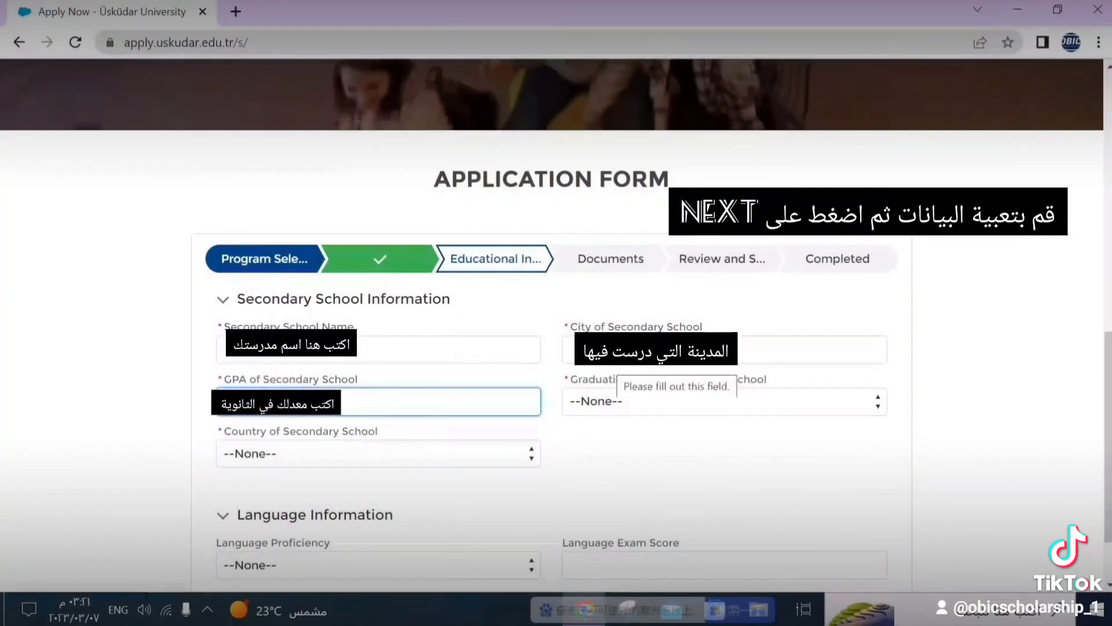
{"action": "left_click", "coordinate": [695, 349]}
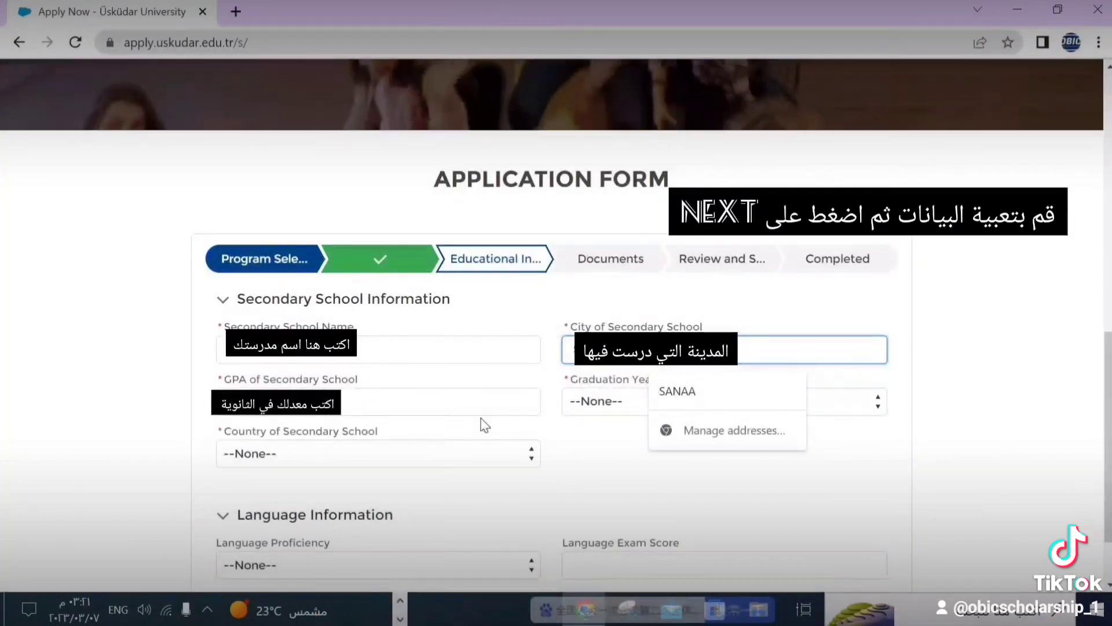
{"action": "left_click", "coordinate": [598, 404]}
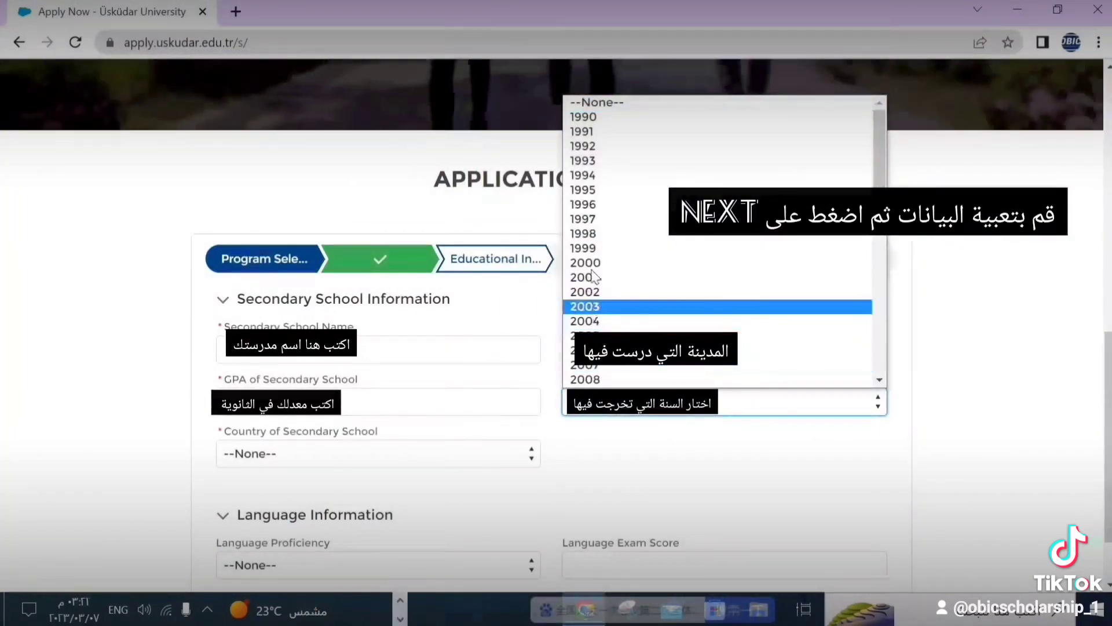
{"action": "left_click", "coordinate": [879, 380]}
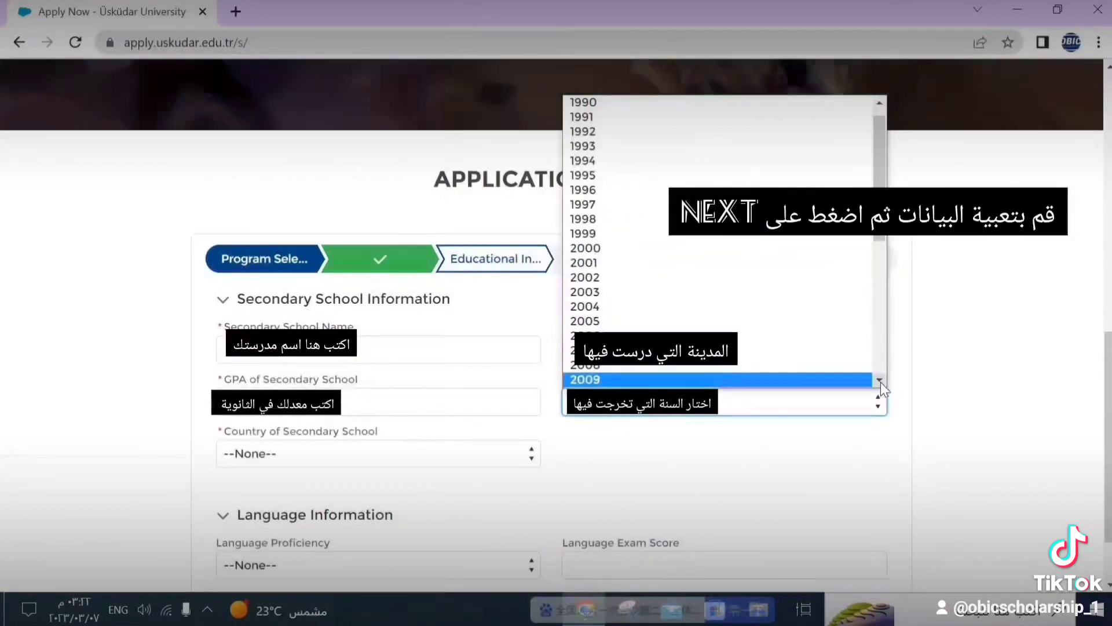
{"action": "scroll", "coordinate": [881, 381], "scroll_direction": "down", "scroll_amount": 5}
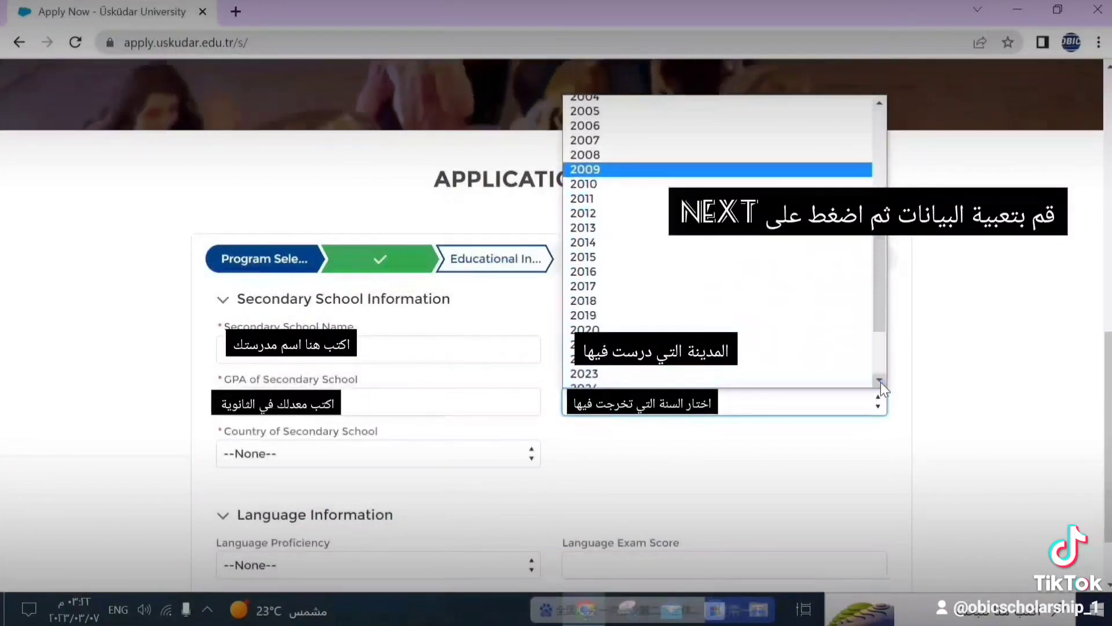
{"action": "scroll", "coordinate": [881, 381], "scroll_direction": "down", "scroll_amount": 3}
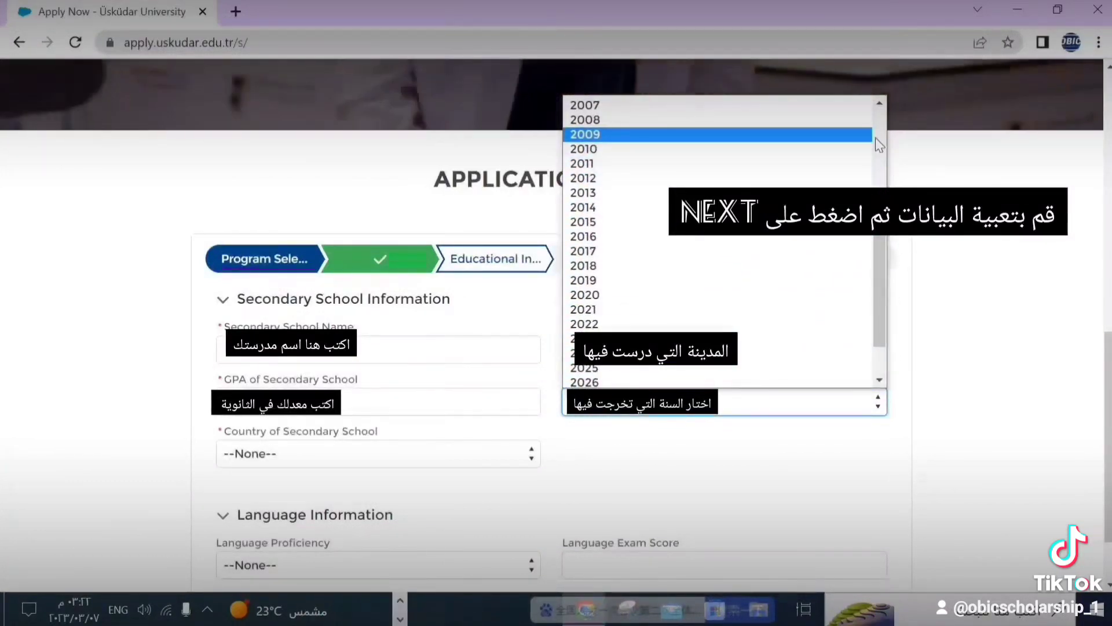
{"action": "left_click", "coordinate": [637, 309]}
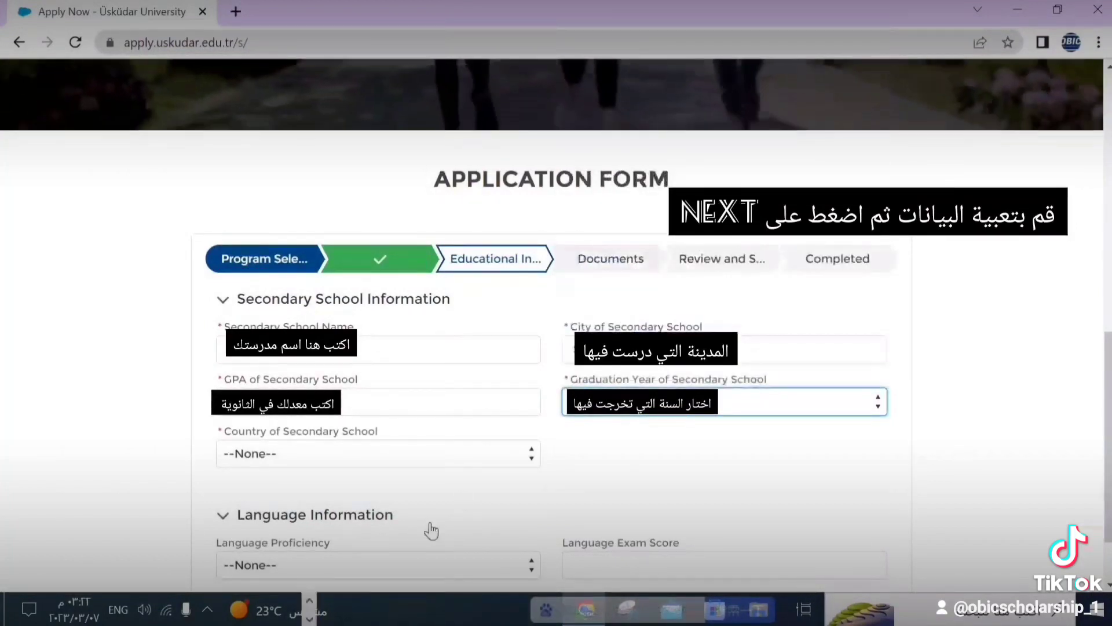
{"action": "left_click", "coordinate": [364, 455]}
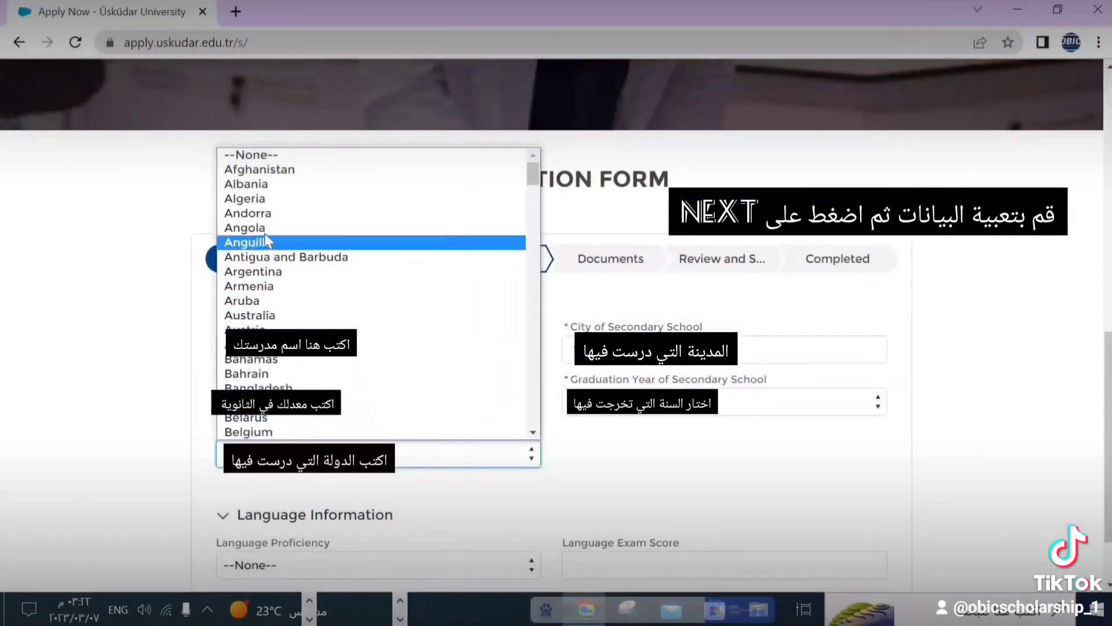
{"action": "left_click", "coordinate": [265, 232]}
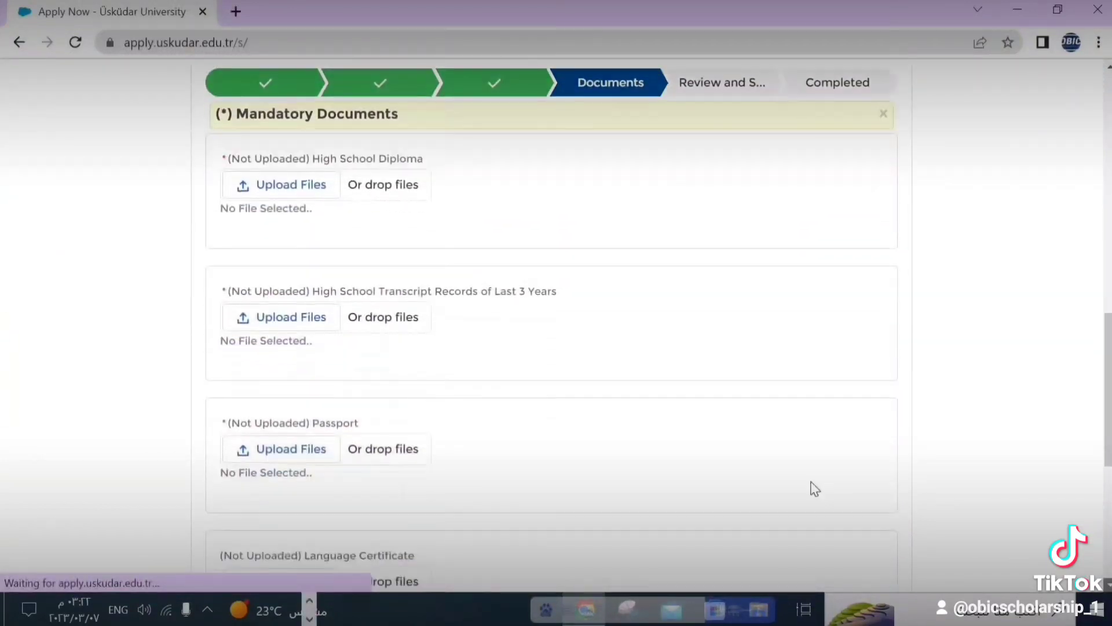
Open and close the transcript and passport file choosers without uploading, then scroll to Residence Permit
{"action": "left_click", "coordinate": [315, 328]}
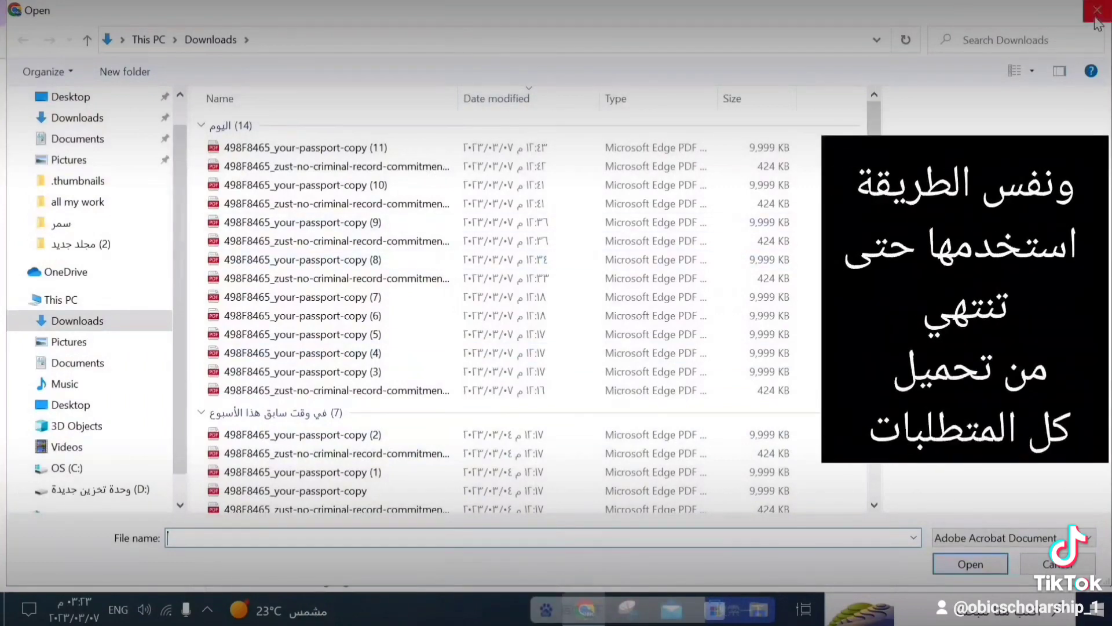
{"action": "left_click", "coordinate": [1096, 10]}
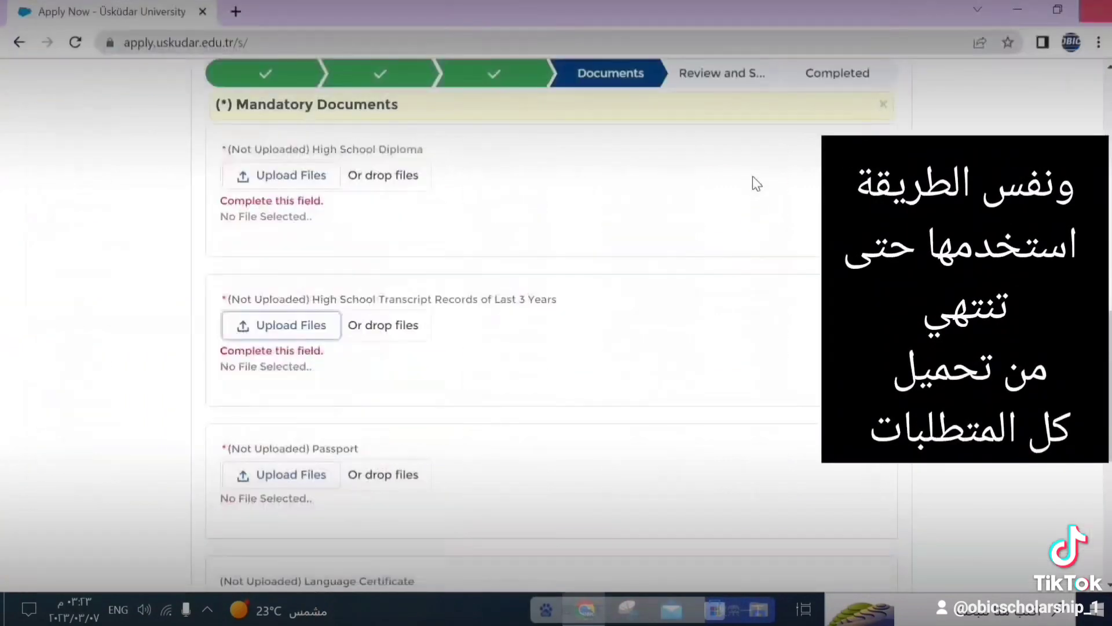
{"action": "left_click", "coordinate": [287, 476]}
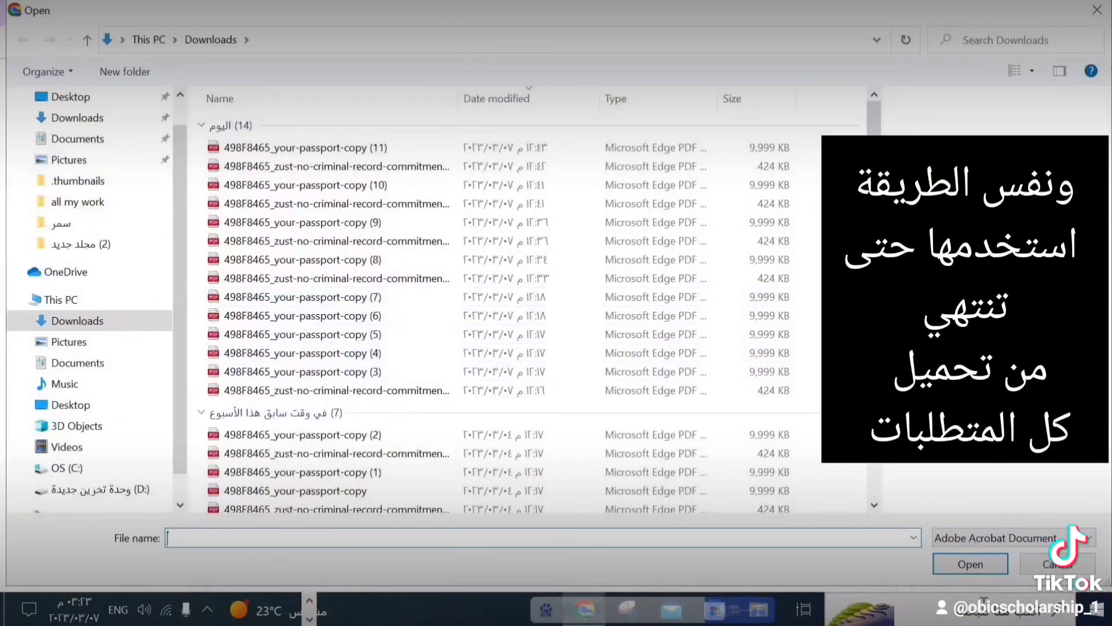
{"action": "left_click", "coordinate": [1098, 10]}
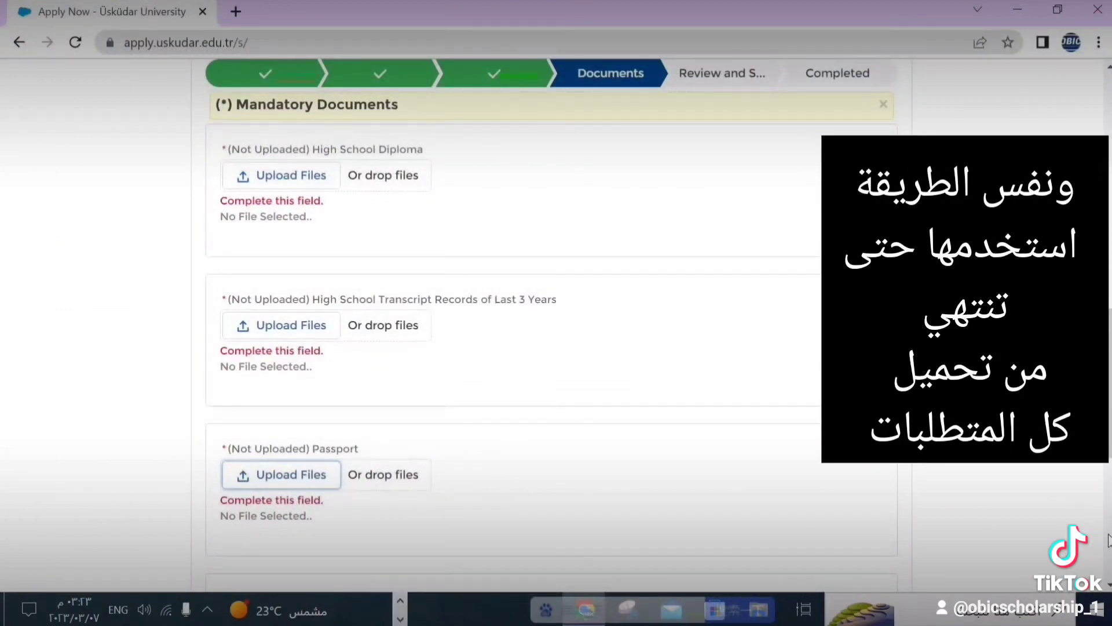
{"action": "scroll", "coordinate": [1110, 462], "scroll_direction": "down", "scroll_amount": 3}
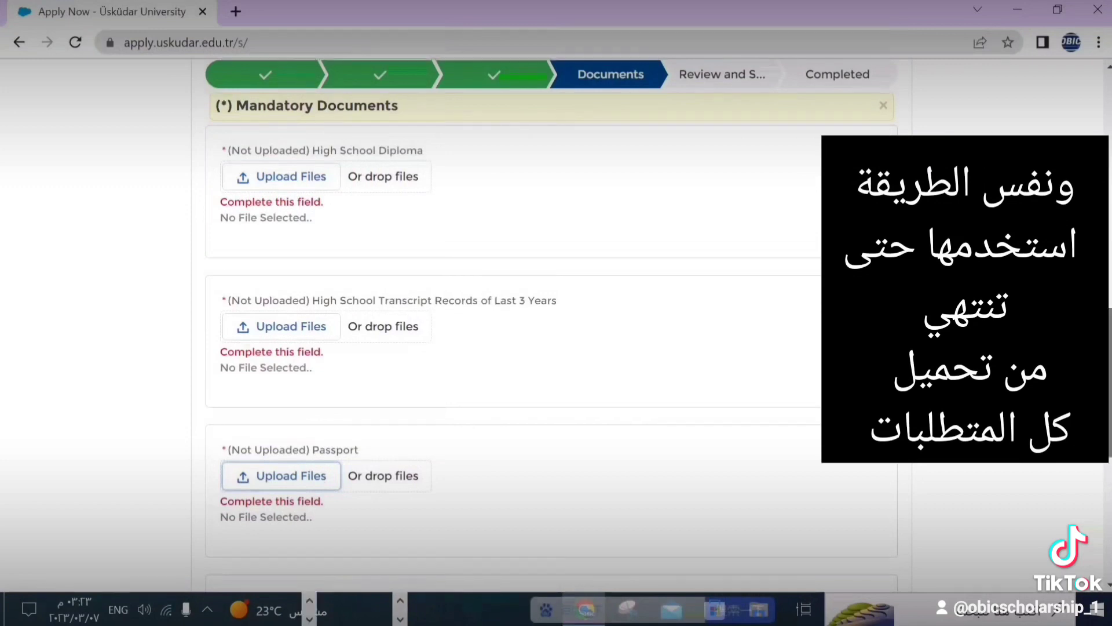
{"action": "scroll", "coordinate": [556, 324], "scroll_direction": "down", "scroll_amount": 1}
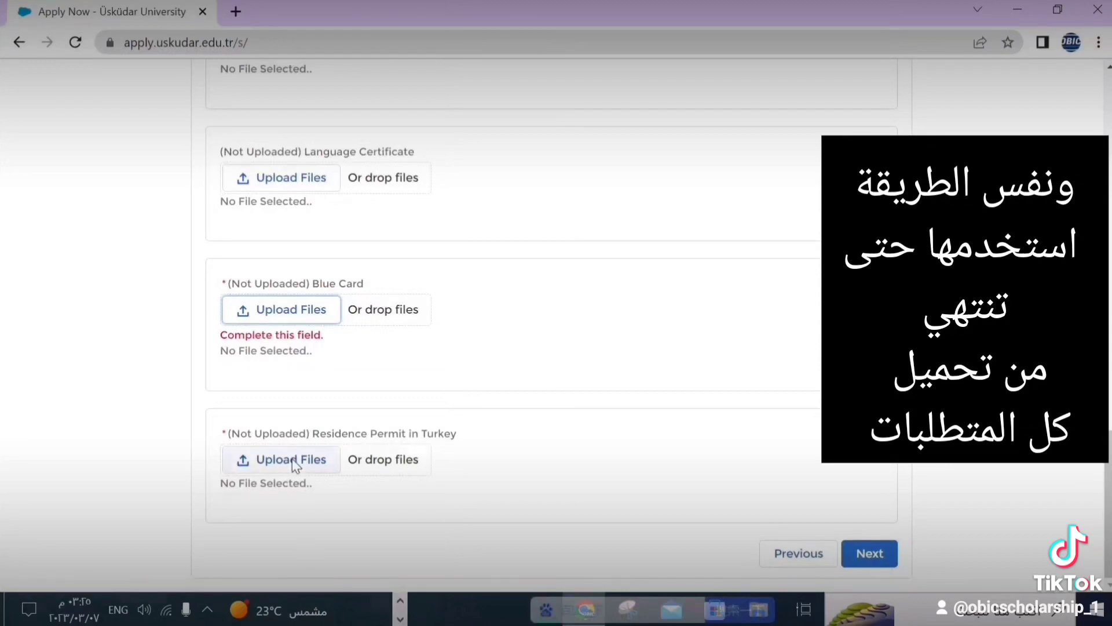
{"action": "left_click", "coordinate": [292, 457]}
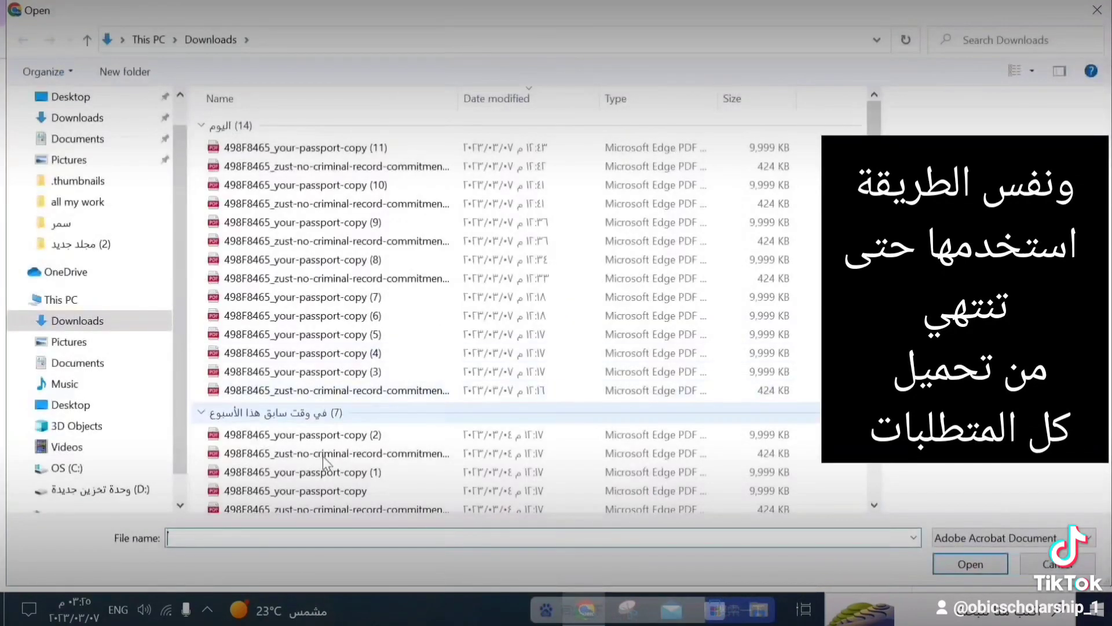
{"action": "scroll", "coordinate": [179, 469], "scroll_direction": "down", "scroll_amount": 2}
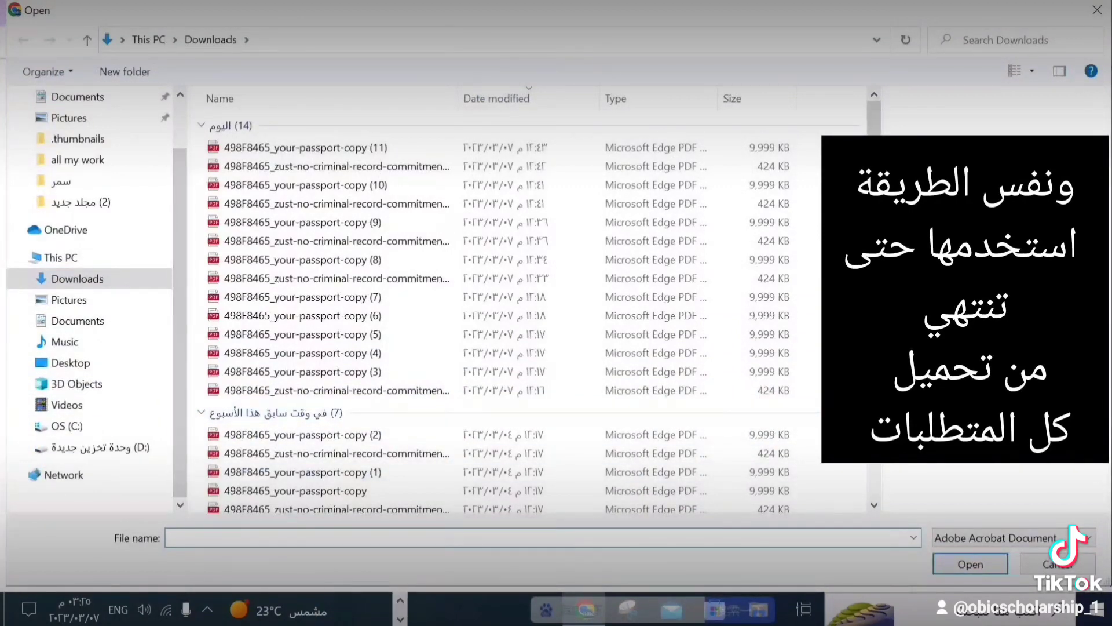
{"action": "scroll", "coordinate": [730, 231], "scroll_direction": "down", "scroll_amount": 7}
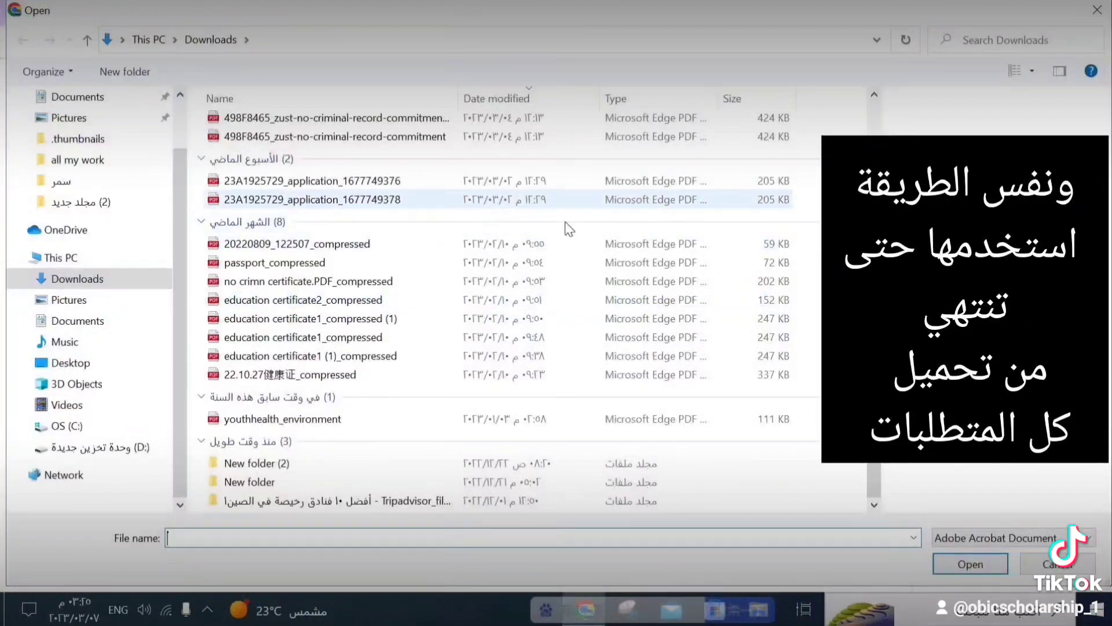
{"action": "left_click", "coordinate": [504, 243]}
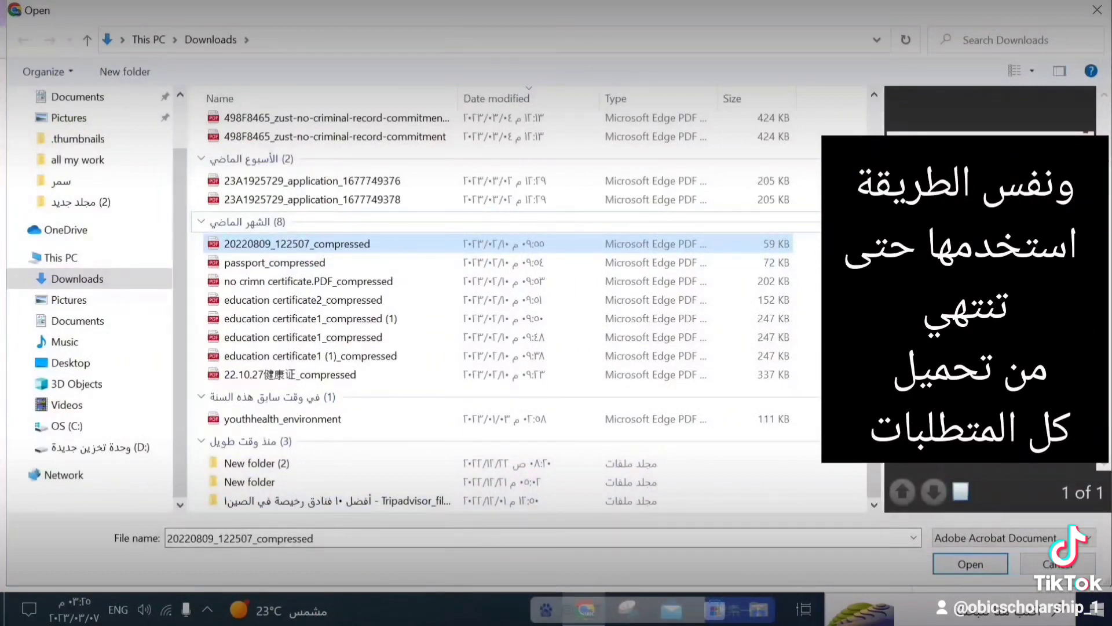
{"action": "left_click", "coordinate": [1098, 13]}
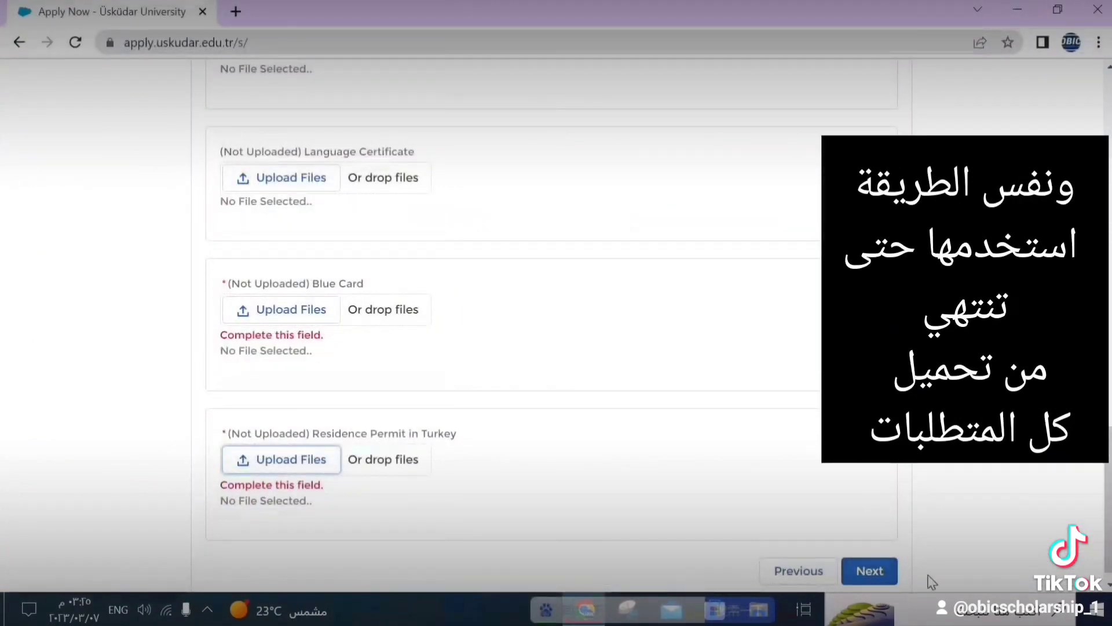
Continue past Documents and use the progress bar to reach Review and Submit, then Completed
{"action": "left_click", "coordinate": [870, 576]}
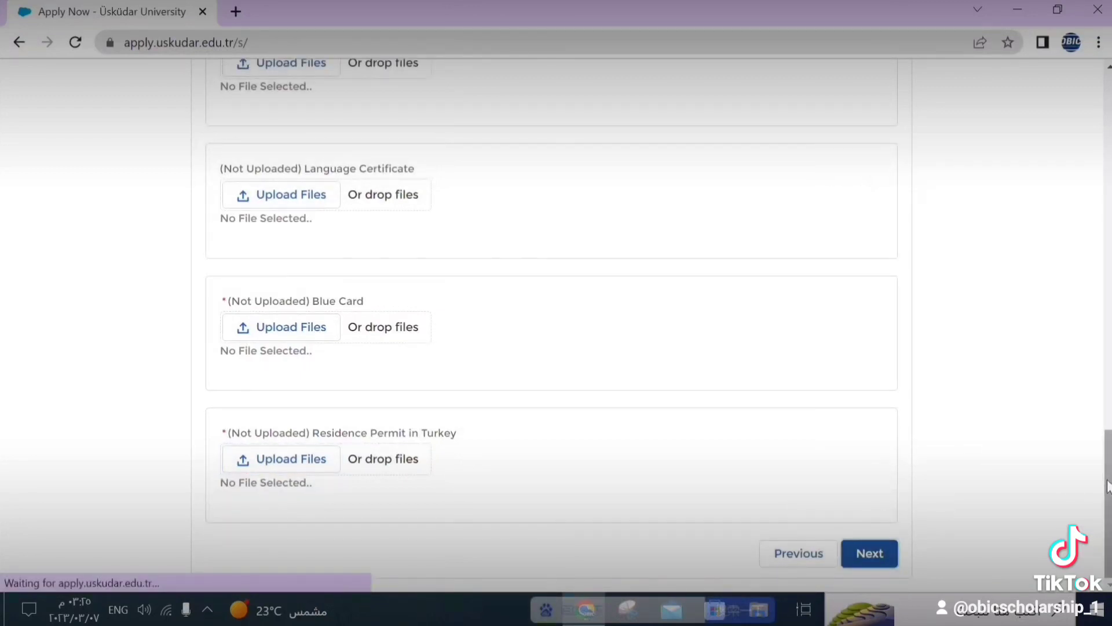
{"action": "scroll", "coordinate": [1108, 452], "scroll_direction": "up", "scroll_amount": 1}
{"action": "scroll", "coordinate": [1107, 452], "scroll_direction": "up", "scroll_amount": 10}
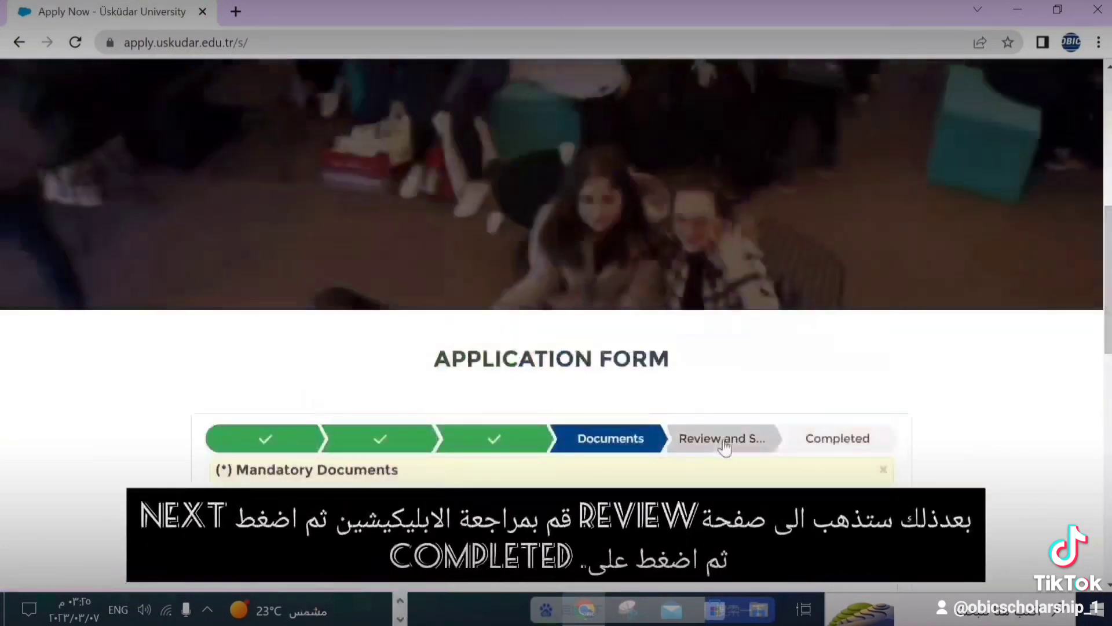
{"action": "left_click", "coordinate": [845, 442]}
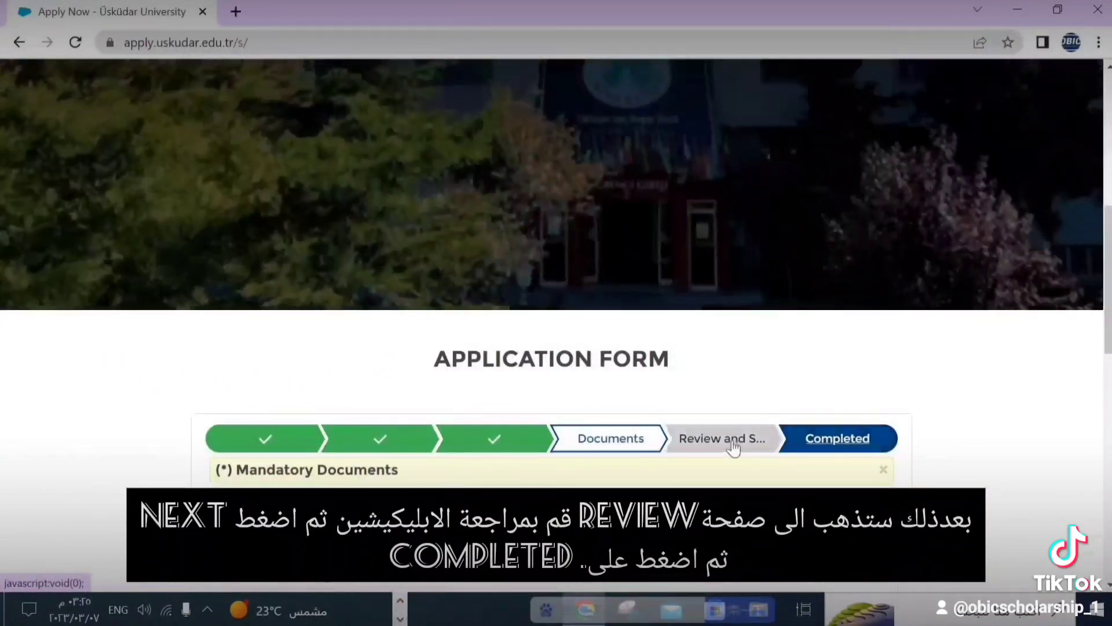
{"action": "left_click", "coordinate": [734, 445]}
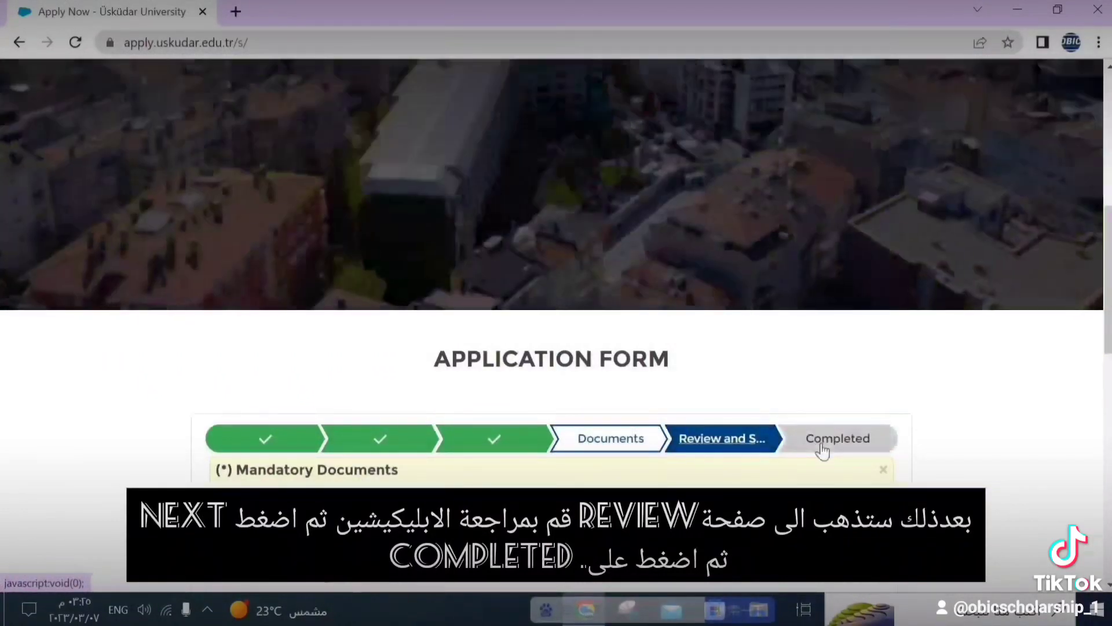
{"action": "left_click", "coordinate": [823, 446]}
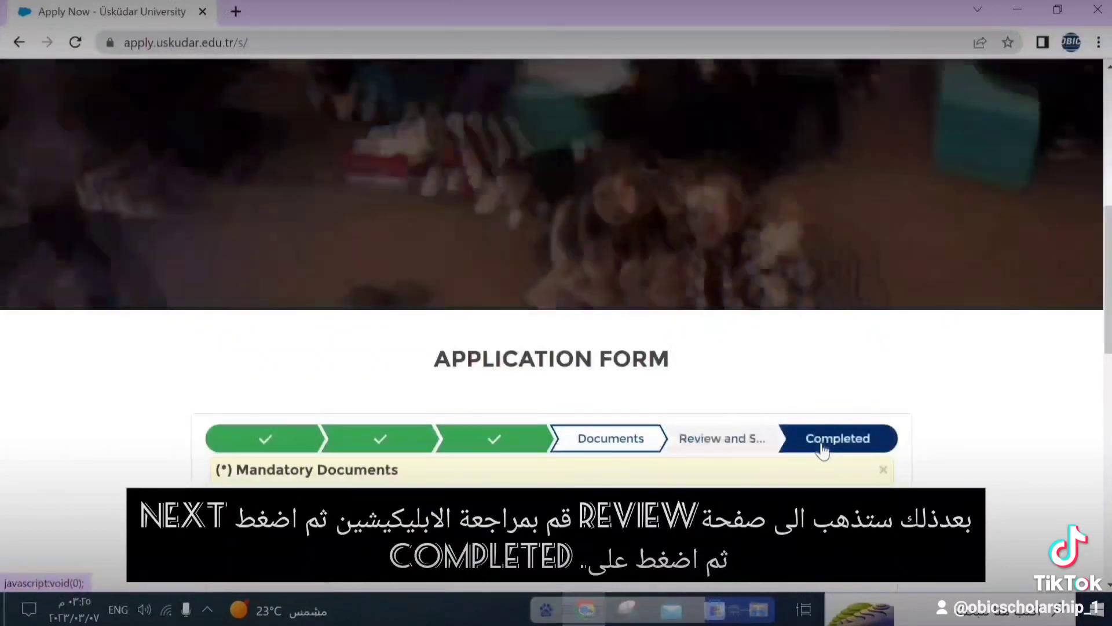